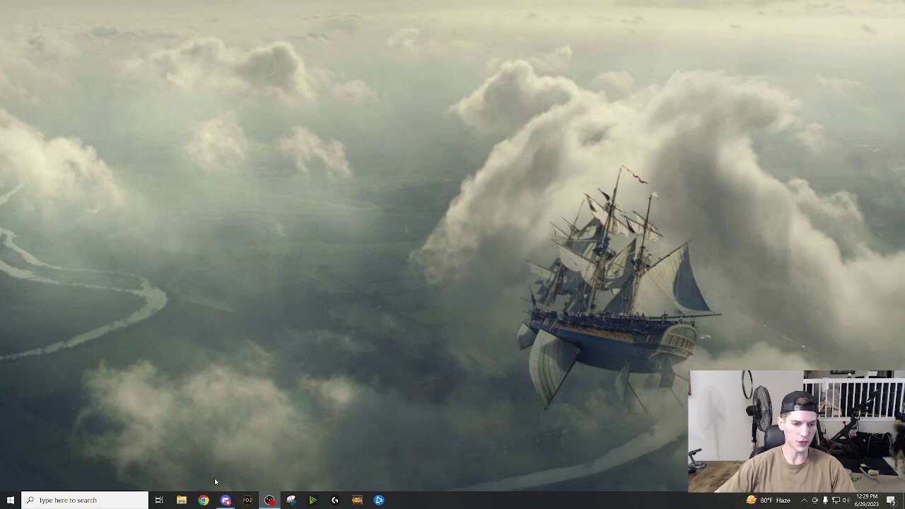
Switch to Discord and open the bot-spam channel in the Project Diablo 2 server.
left_click(225, 500)
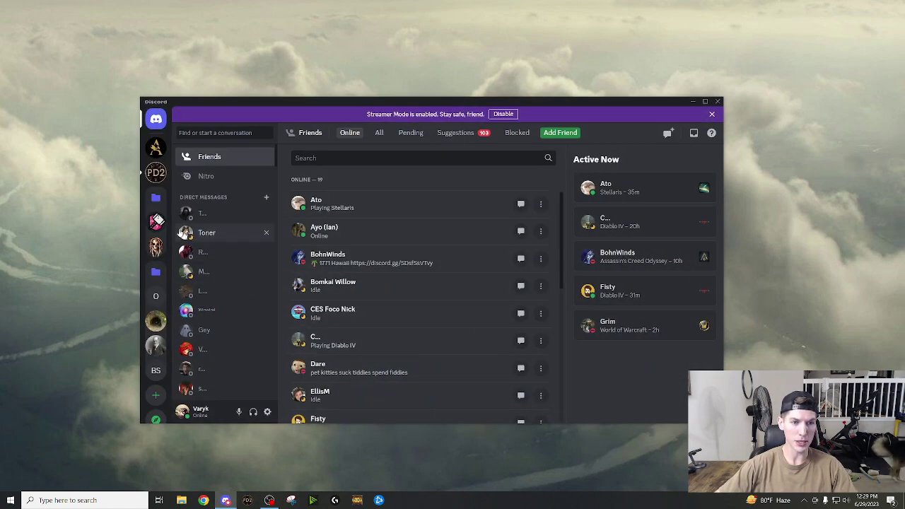
left_click(154, 173)
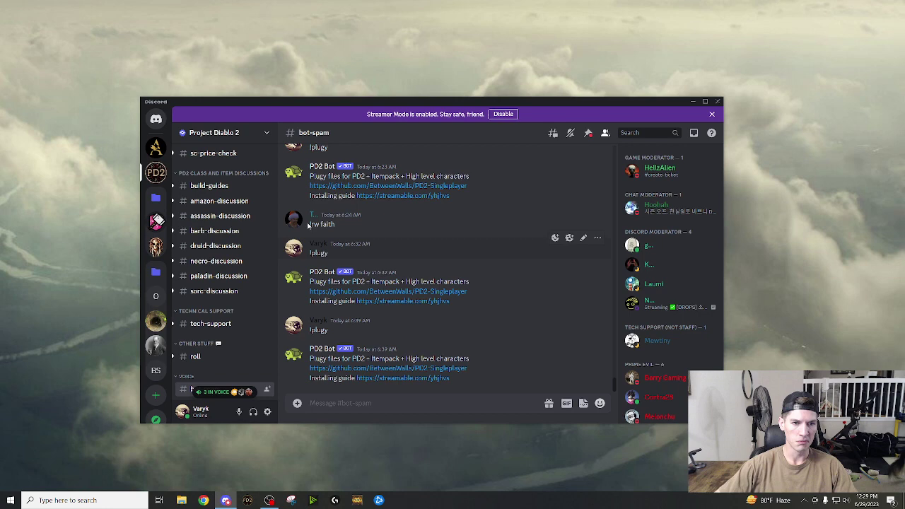
scroll(234, 352, "down", 1)
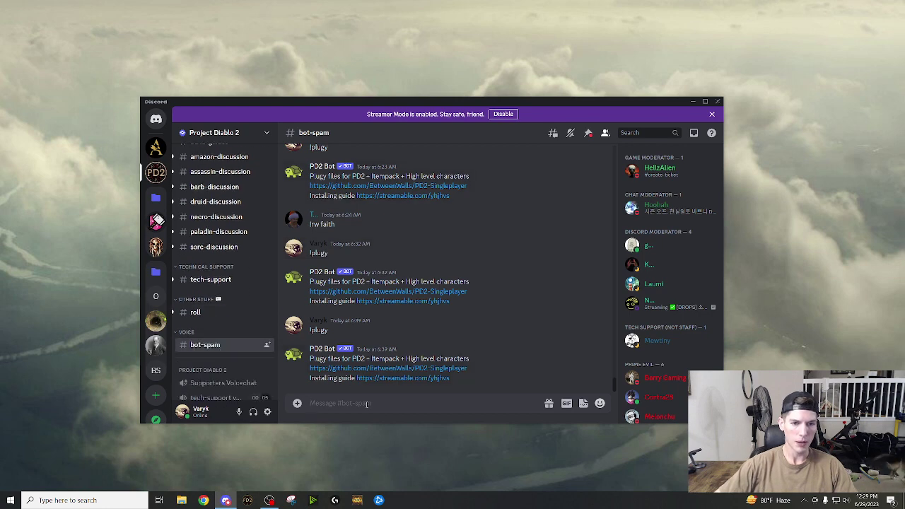
type("!plugy")
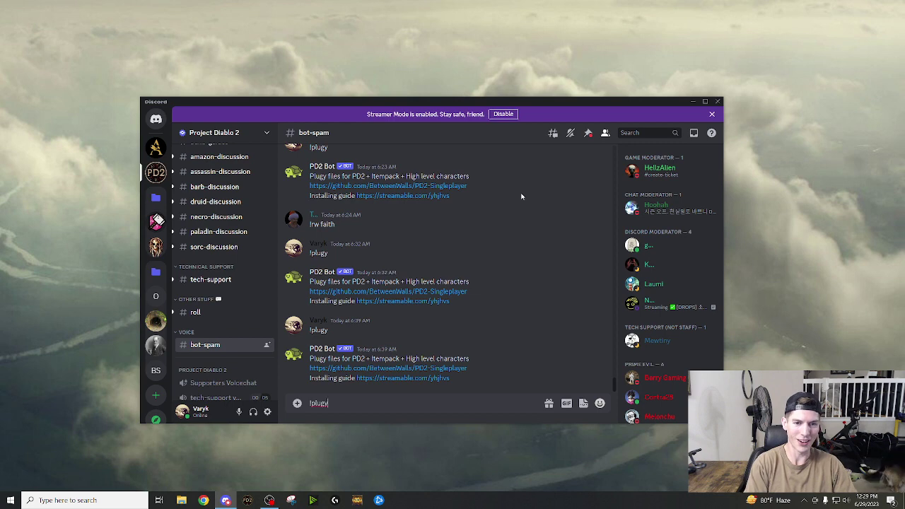
type("gyu")
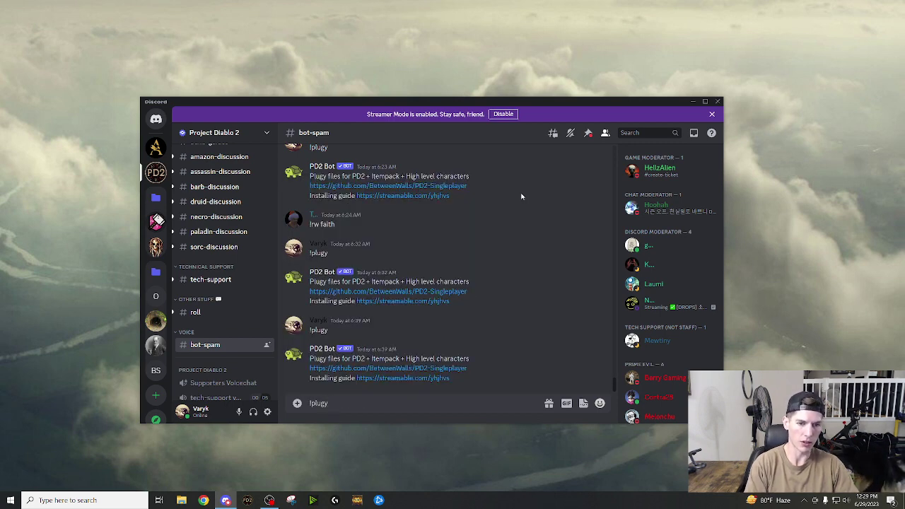
key("BackSpace")
key("BackSpace")
key("BackSpace")
key("BackSpace")
key("BackSpace")
key("BackSpace")
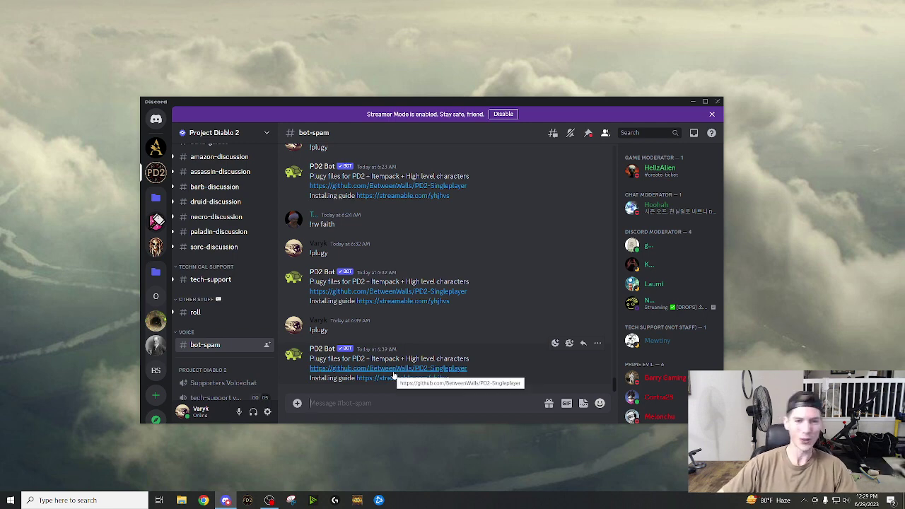
Download the PD2-Singleplayer archive from the GitHub page linked in the bot's latest message and search the web for "winrar download".
left_click(393, 371)
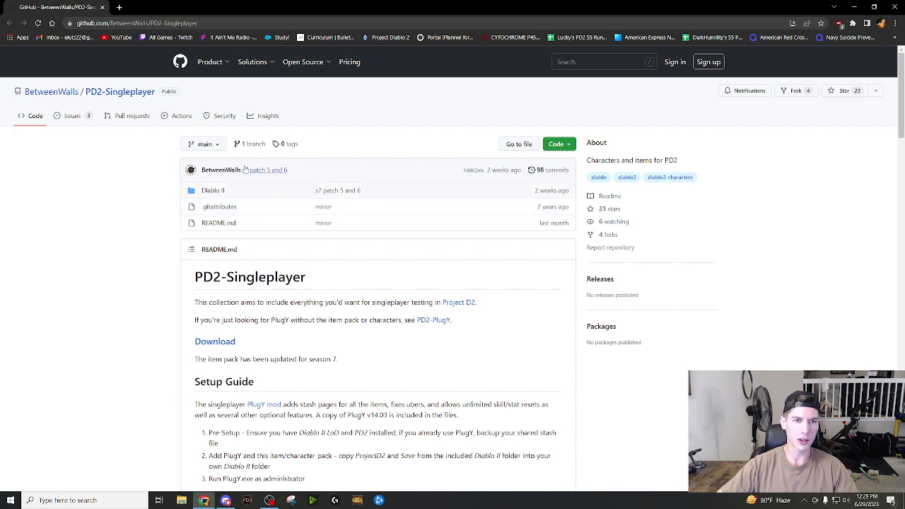
left_click(221, 342)
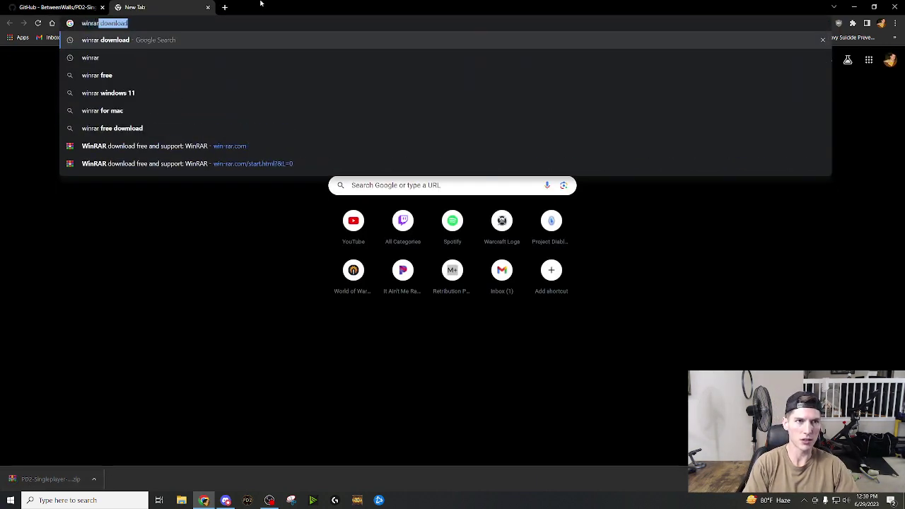
key("Return")
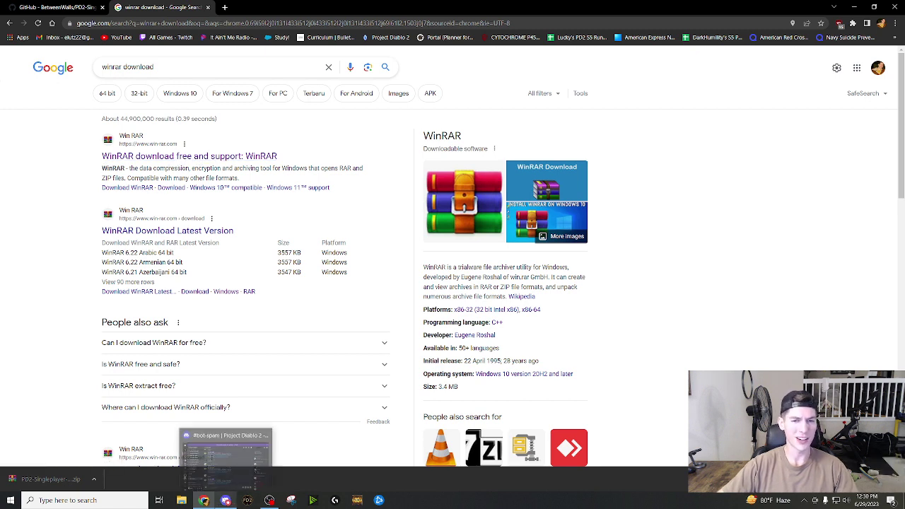
Open the downloaded PD2-Singleplayer archive in WinRAR and dismiss the trial notice.
mouse_move(205, 502)
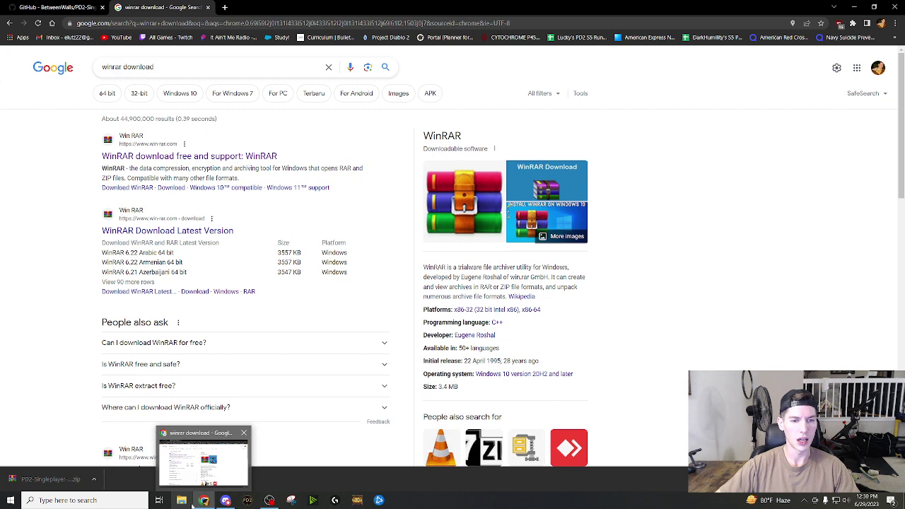
left_click(67, 480)
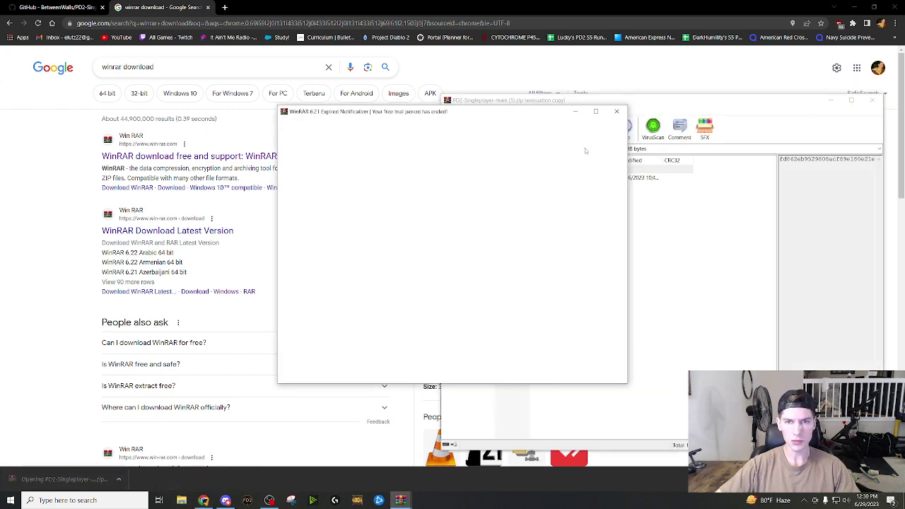
left_click(618, 112)
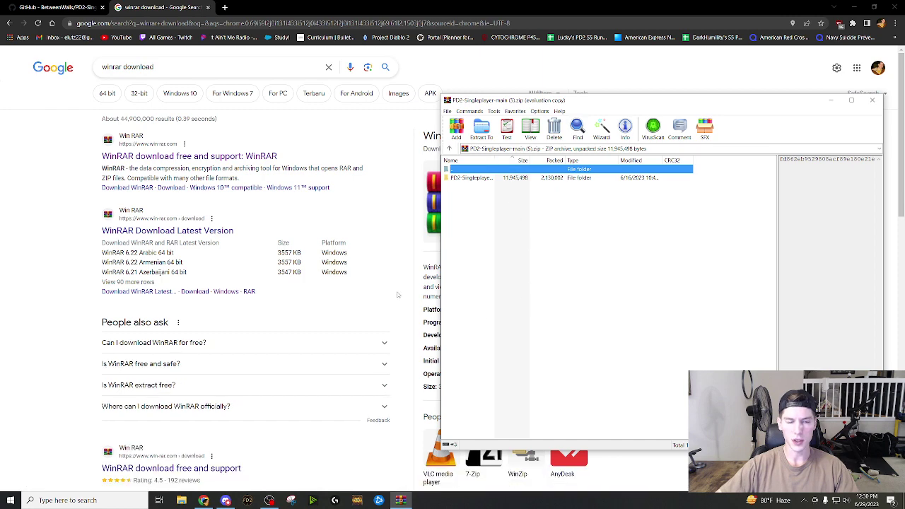
Switch to File Explorer and go to the Diablo II folder in Program Files (x86) on Local Disk (C:).
left_click(177, 501)
mouse_move(264, 174)
left_mouse_down()
mouse_move(268, 135)
mouse_move(261, 160)
left_mouse_up()
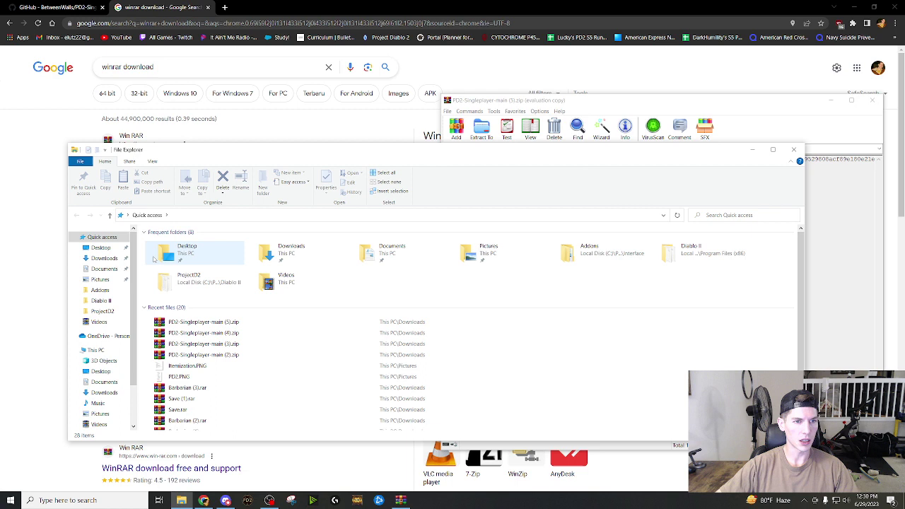
left_click(212, 254)
double_click(212, 254)
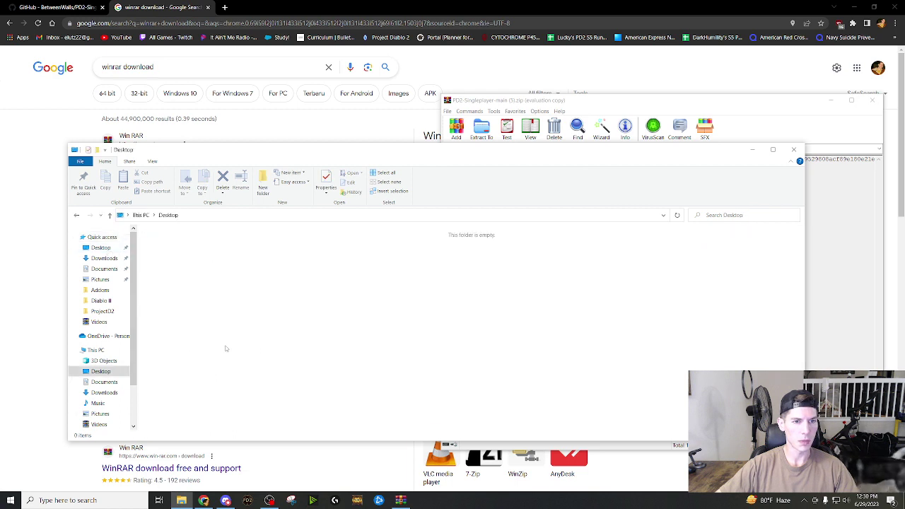
left_click(95, 350)
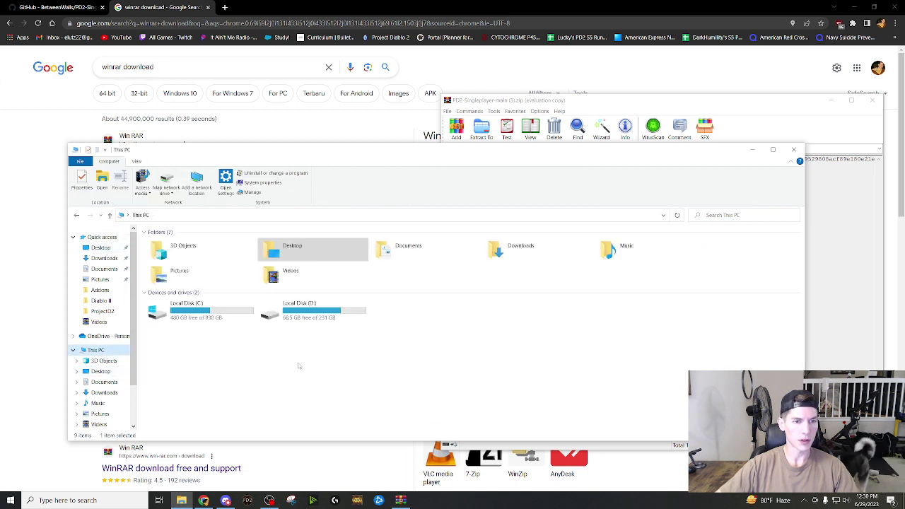
double_click(207, 308)
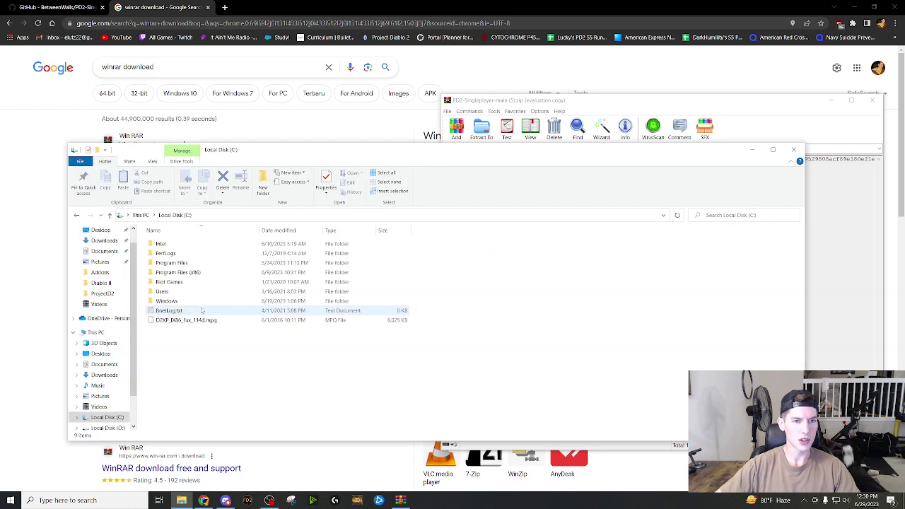
double_click(195, 272)
double_click(167, 262)
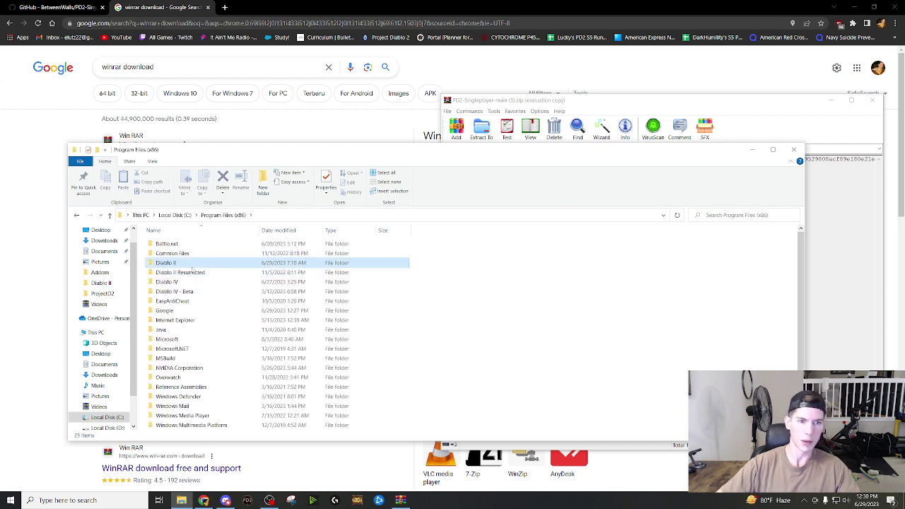
scroll(245, 327, "up", 1)
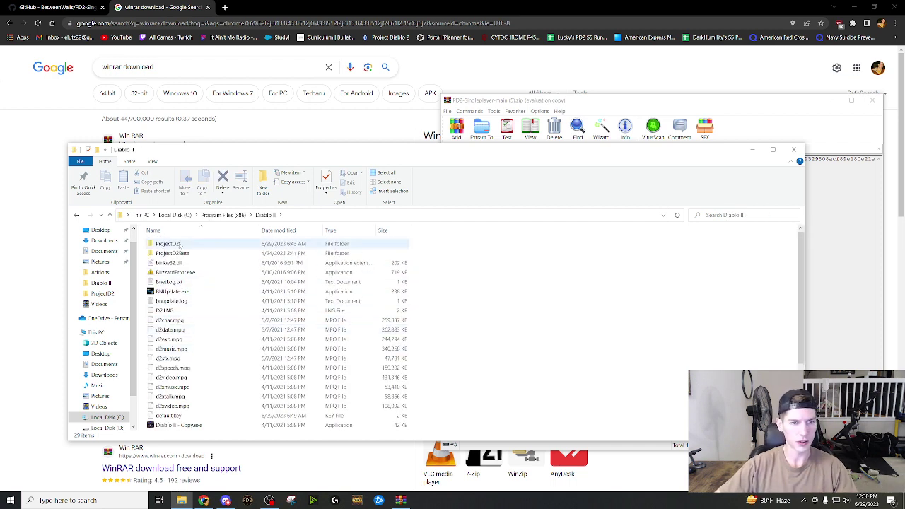
Extract the Save folder from the archive's PD2-Singleplayer-main\Diablo II directory into the Diablo II game folder.
left_click(573, 101)
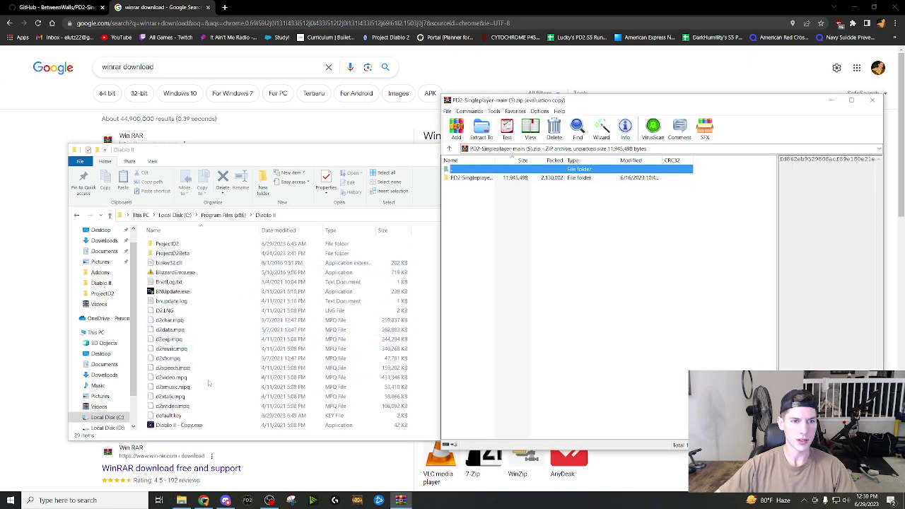
scroll(219, 297, "down", 3)
scroll(225, 315, "up", 3)
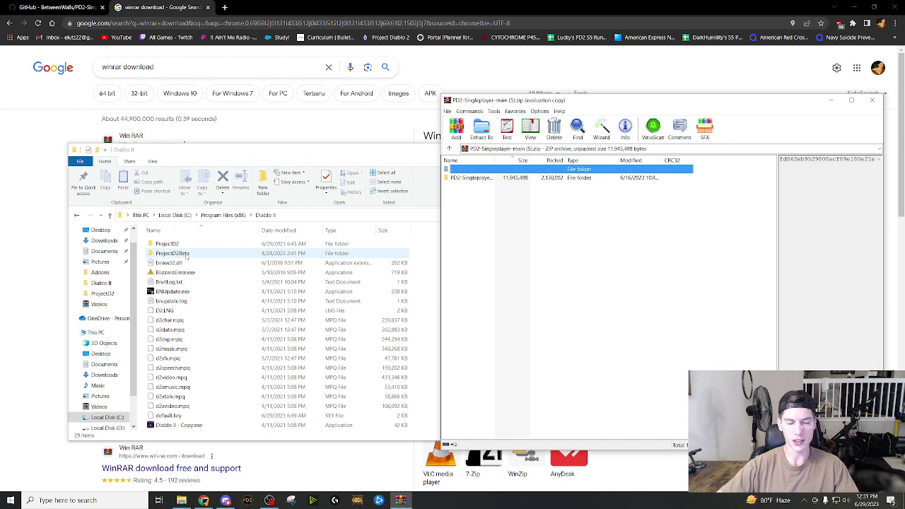
left_click(492, 232)
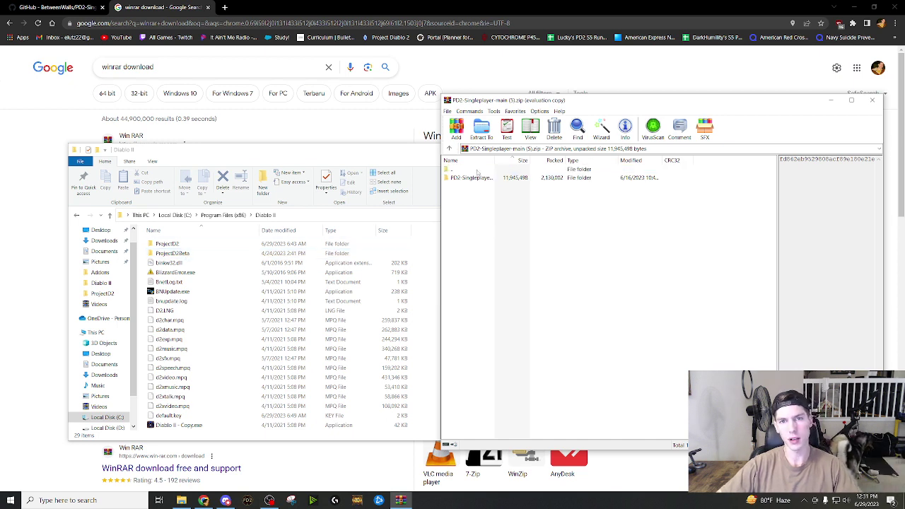
double_click(473, 179)
double_click(465, 179)
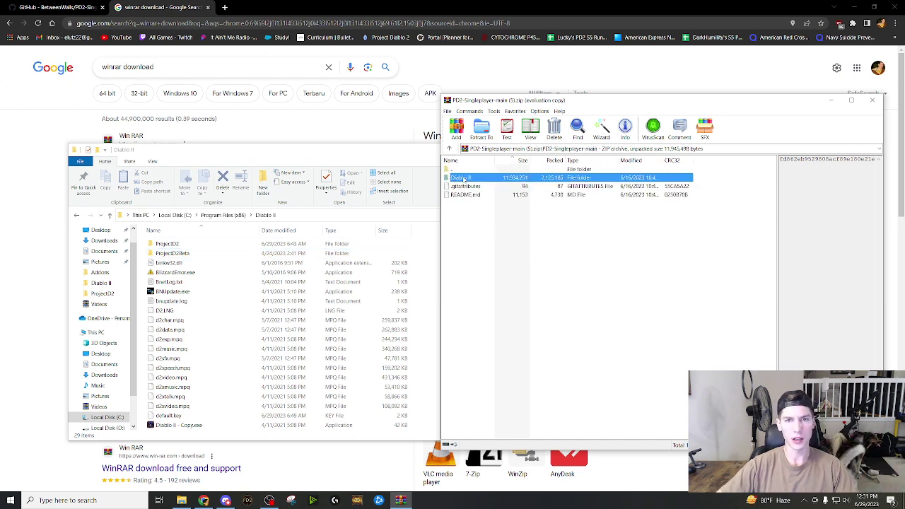
left_click(479, 181)
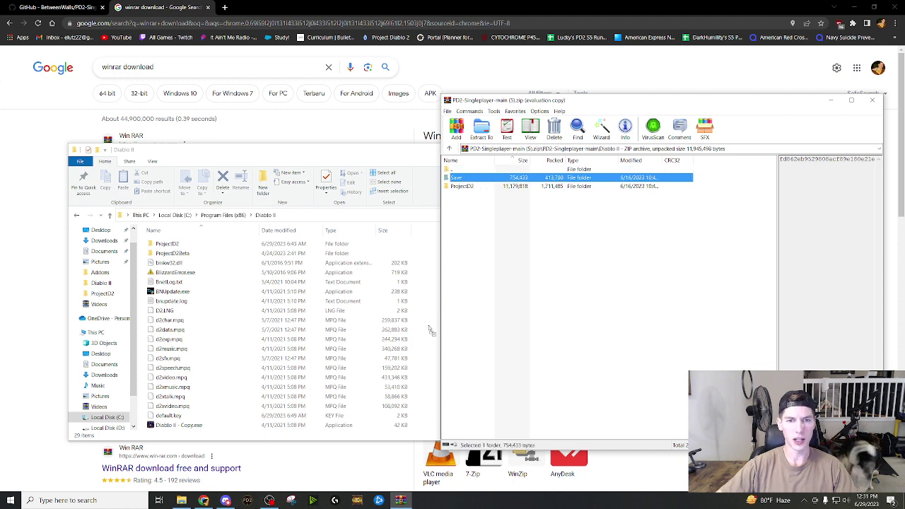
left_click_drag(430, 332, 425, 305)
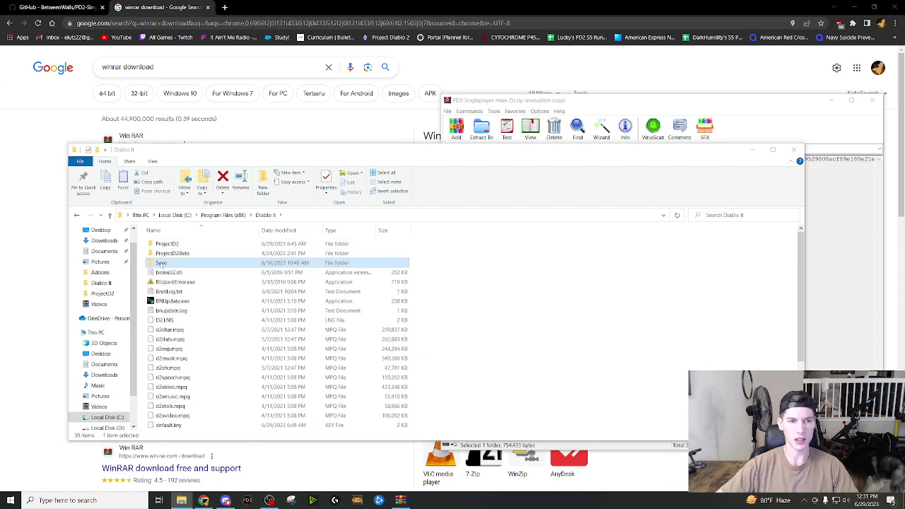
Open the extracted Save folder and look over its Bases and Legacy character files.
double_click(162, 263)
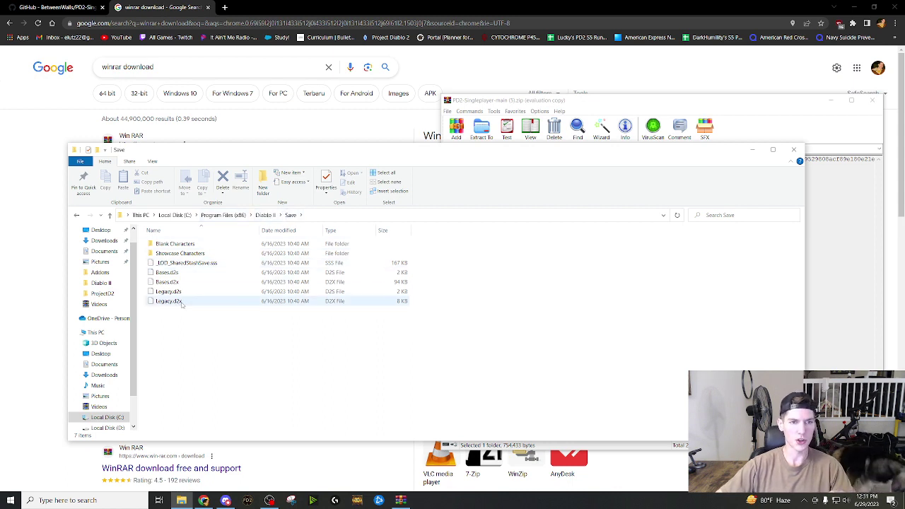
left_click_drag(178, 324, 175, 275)
left_click(175, 275)
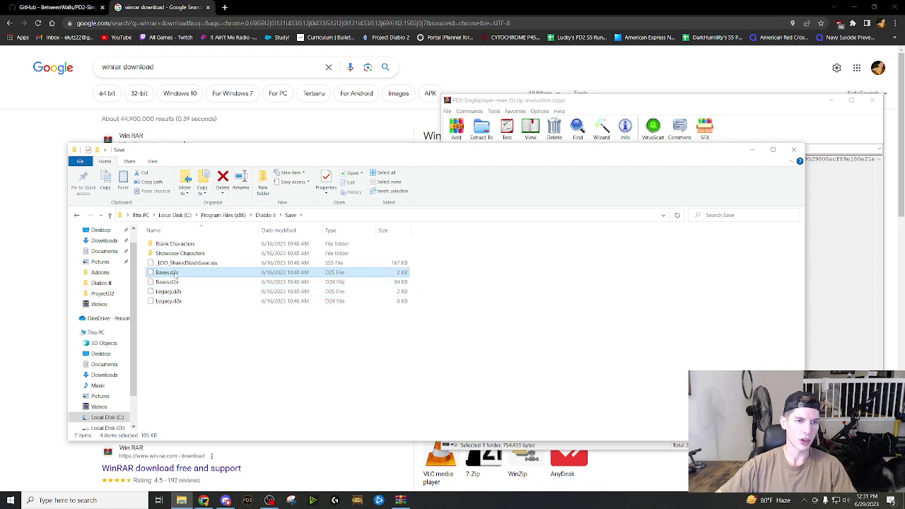
left_click(173, 292)
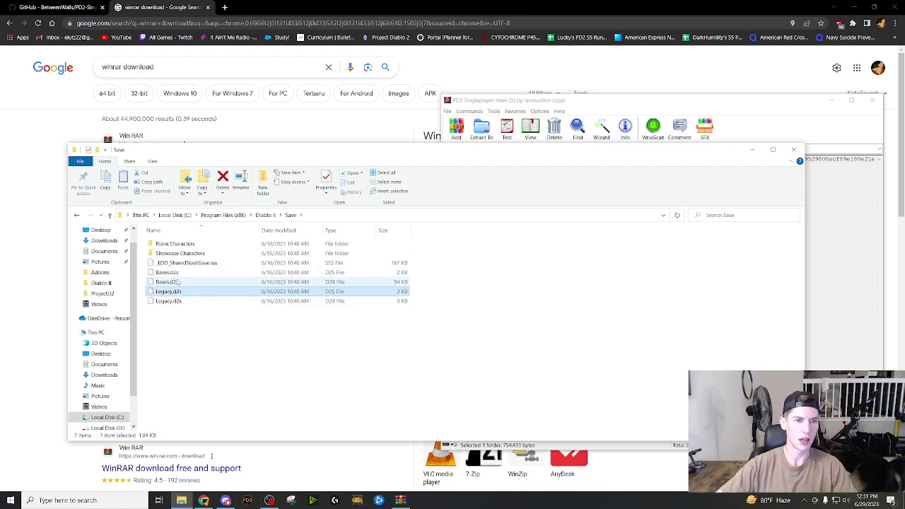
left_click(177, 273)
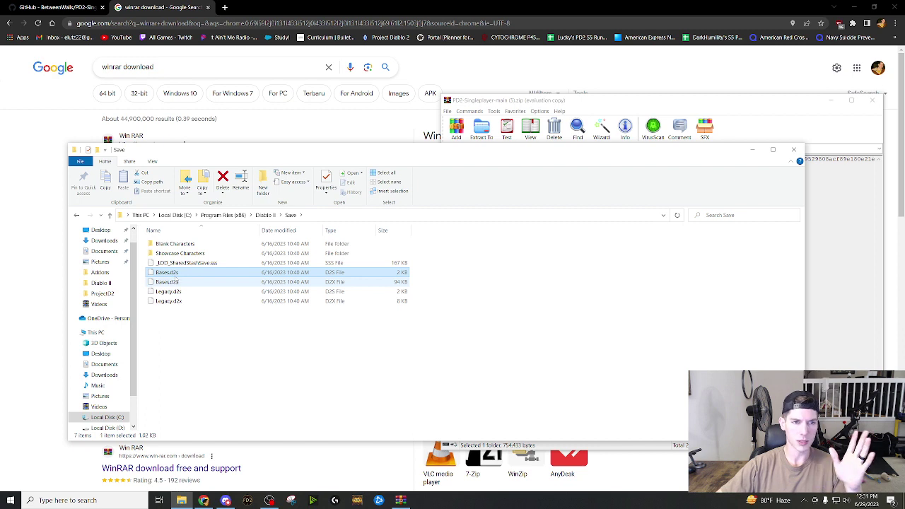
left_click(199, 339)
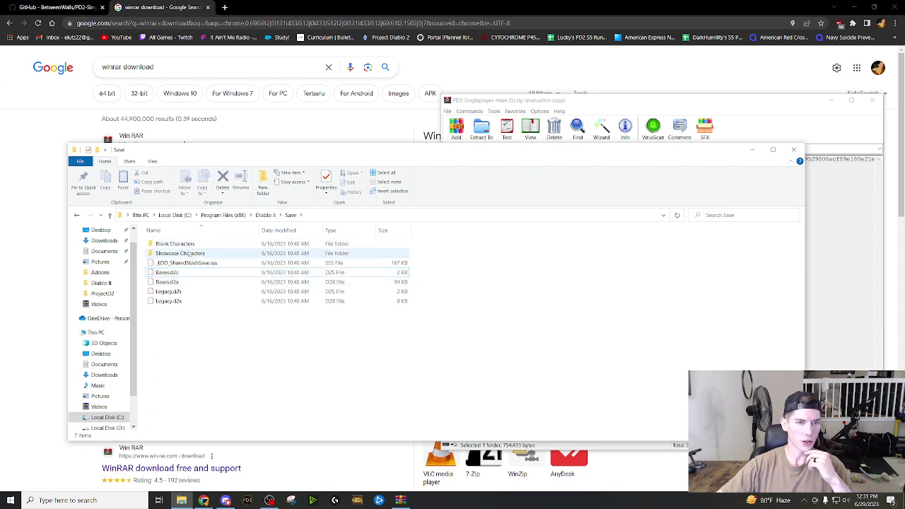
Look through the Level 30s and Level 99s folders in Blank Characters, and select Barbarian.d2s in Level 99s.
double_click(171, 244)
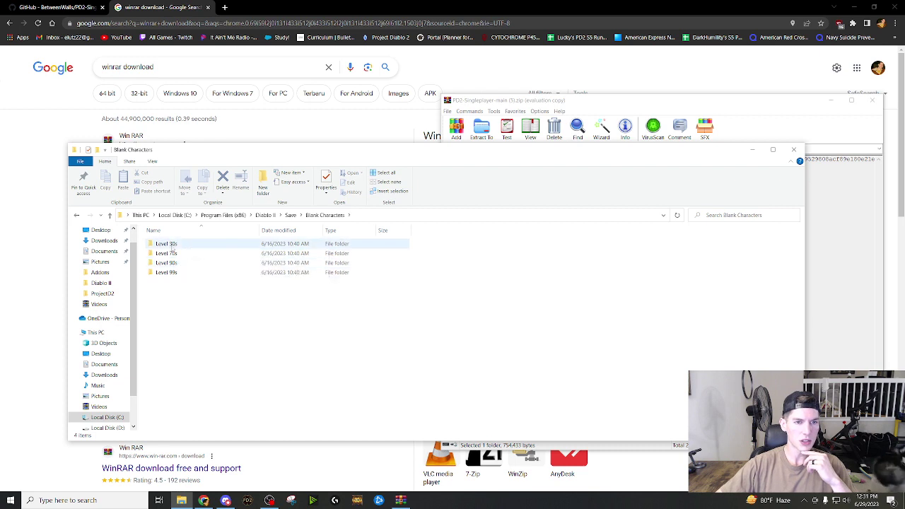
double_click(173, 244)
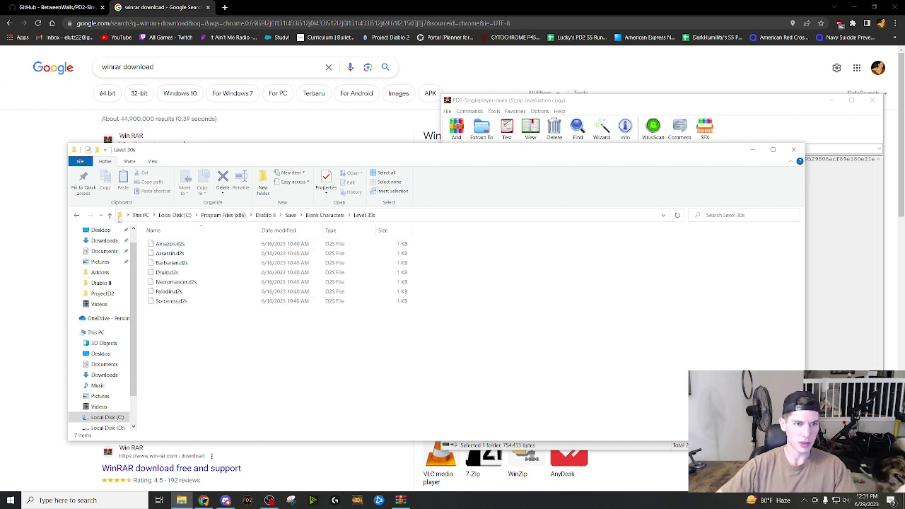
left_click(76, 216)
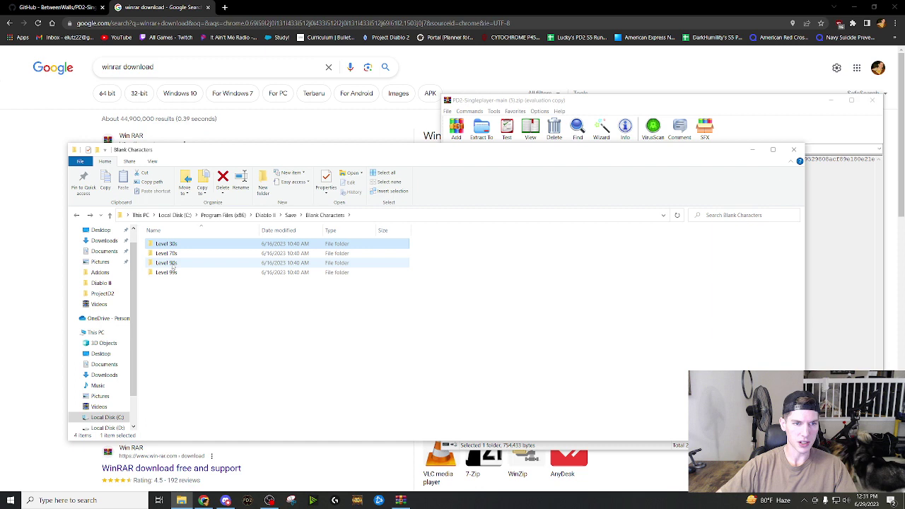
double_click(170, 272)
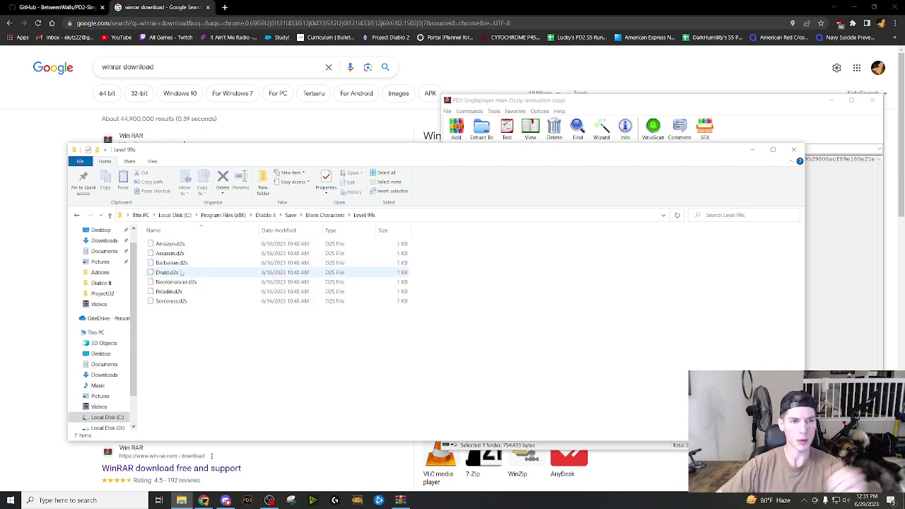
left_click(195, 303)
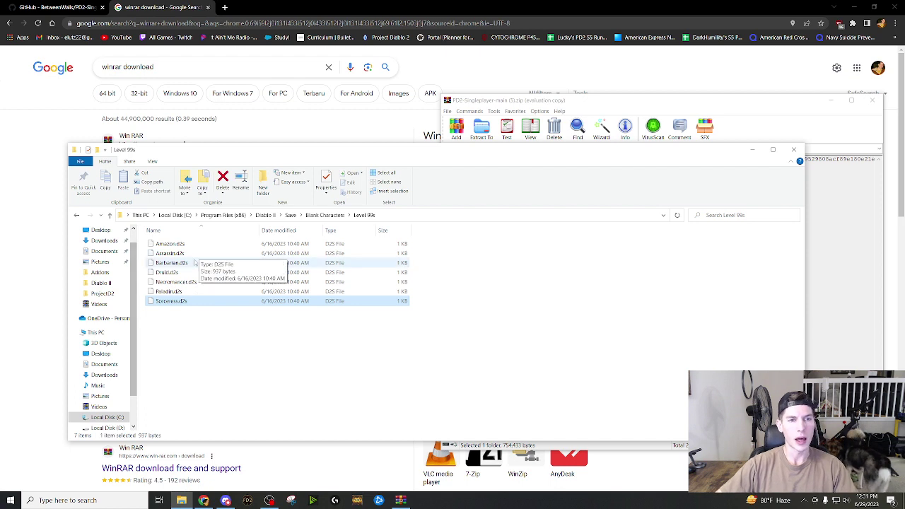
left_click(227, 262)
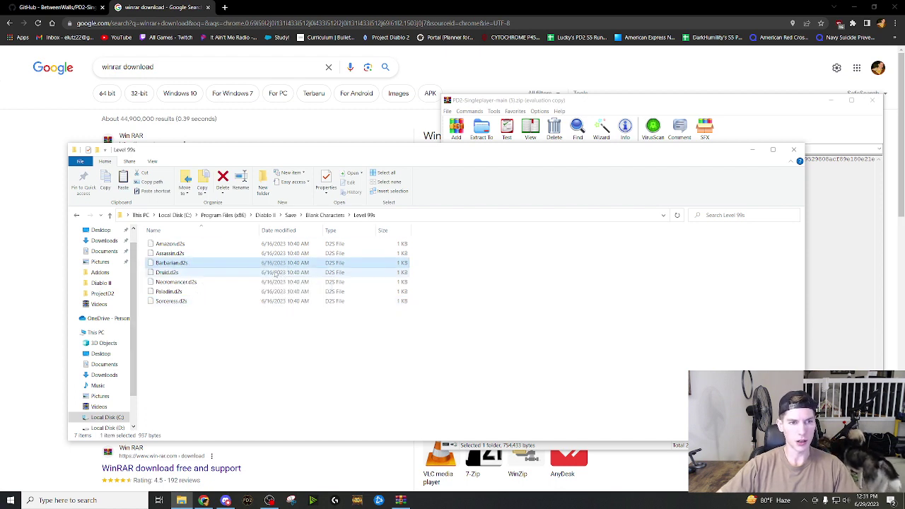
Copy Barbarian.d2s from the Level 99s folder into the main Save folder.
left_click(295, 215)
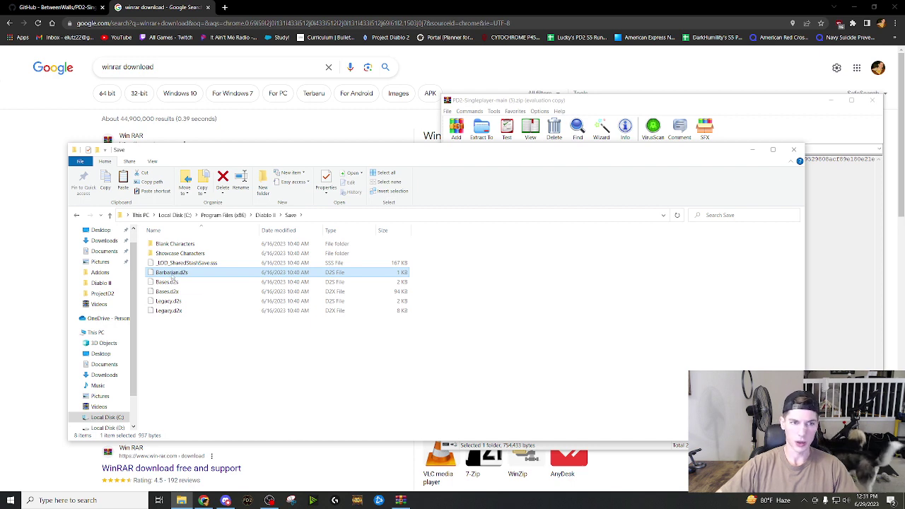
left_click_drag(425, 271, 345, 275)
left_click(453, 344)
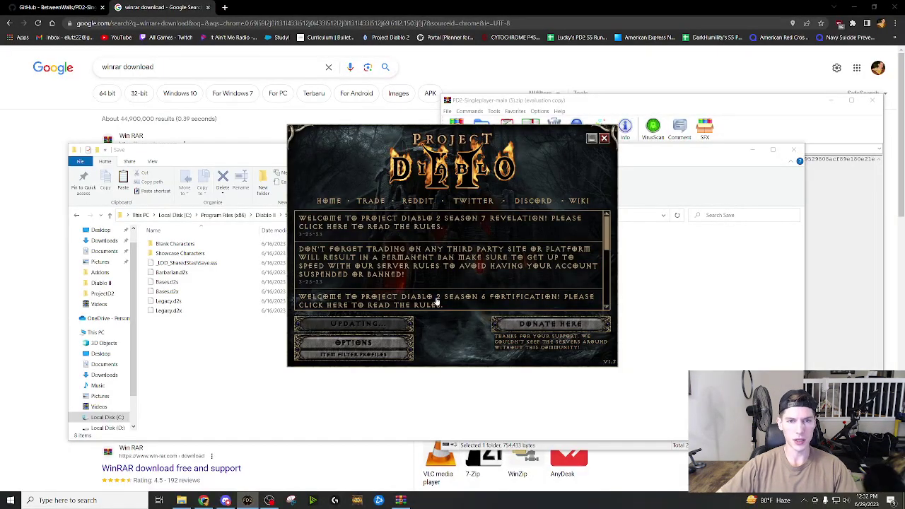
Start the game from the Project Diablo 2 launcher and open the single-player character list.
left_click(353, 322)
key("Escape")
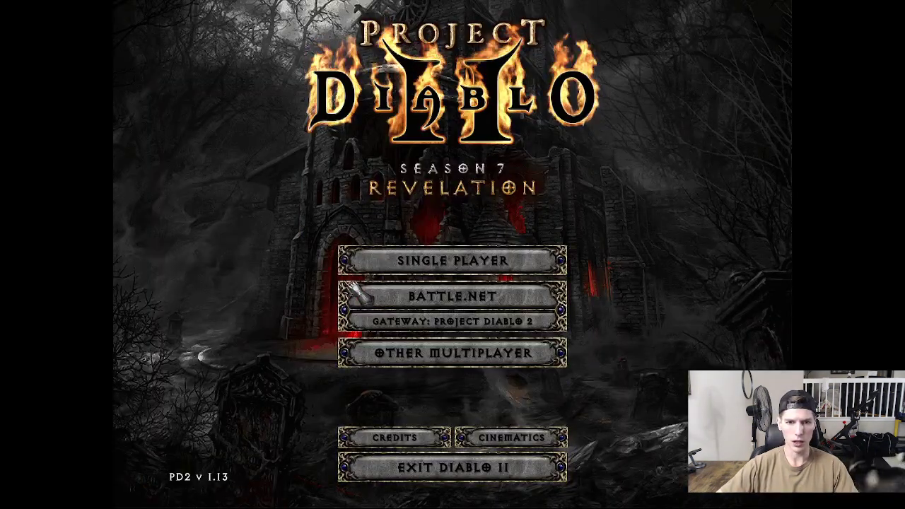
left_click(384, 259)
left_click(469, 115)
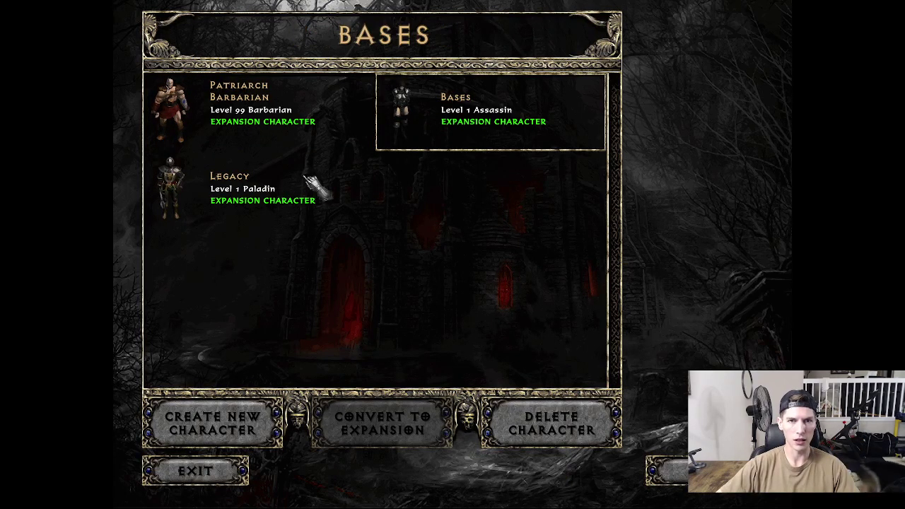
Check the Barbarian, Bases and Legacy characters in the single-player list, and leave the game.
left_click(269, 189)
left_click(283, 113)
left_click(467, 108)
left_click(311, 117)
left_click(290, 207)
left_click(311, 120)
left_click(446, 111)
left_click(324, 115)
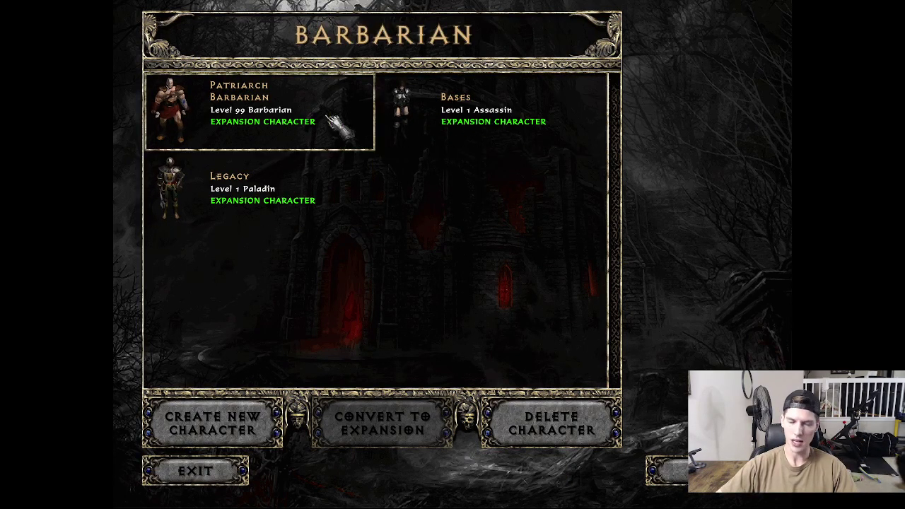
left_click(299, 171)
left_click(281, 123)
left_click(297, 157)
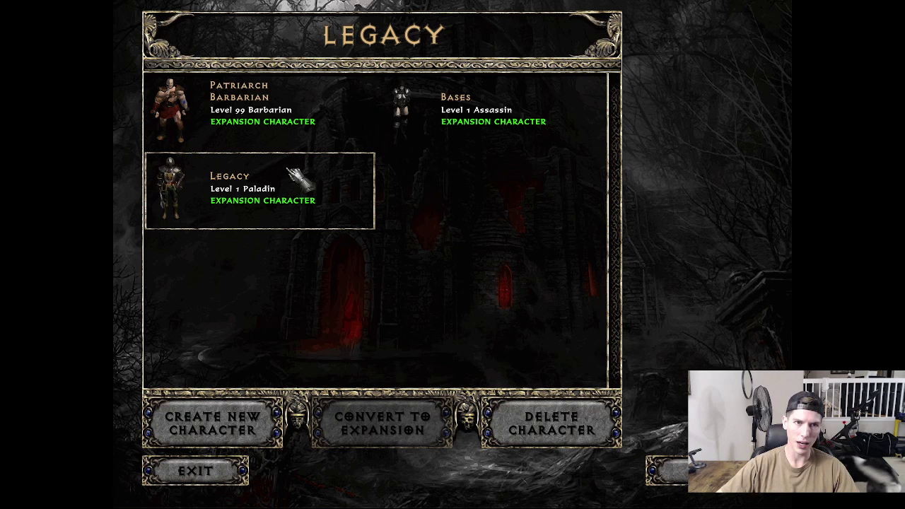
left_click(299, 124)
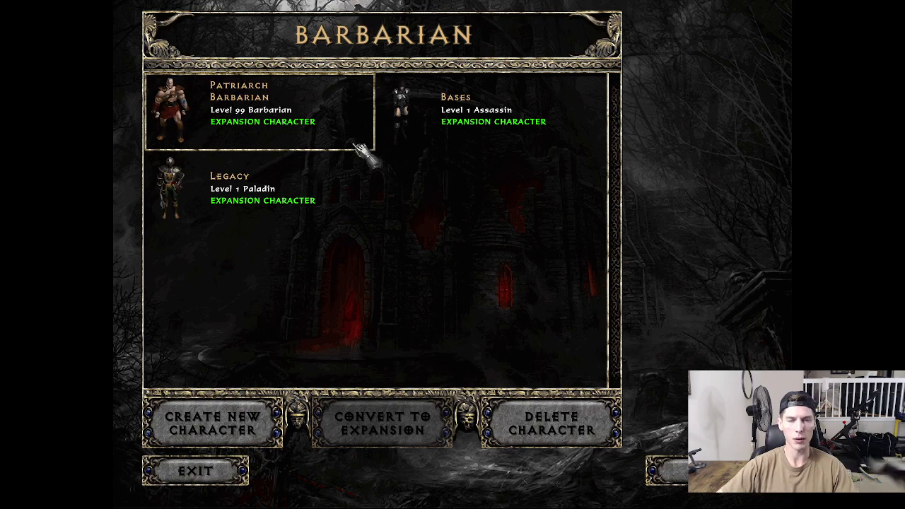
key("Escape")
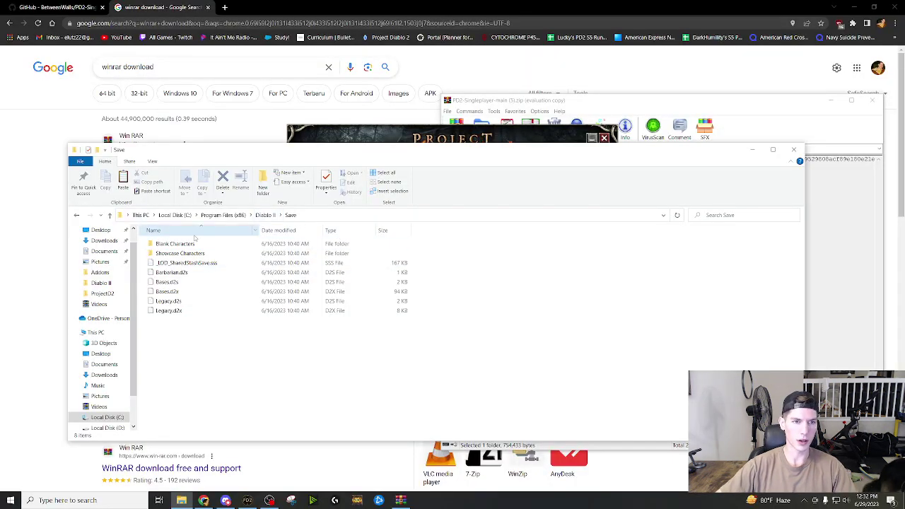
Open the ProjectD2 folder both in the Diablo II game folder and in the PD2-Singleplayer-main archive.
left_click(268, 216)
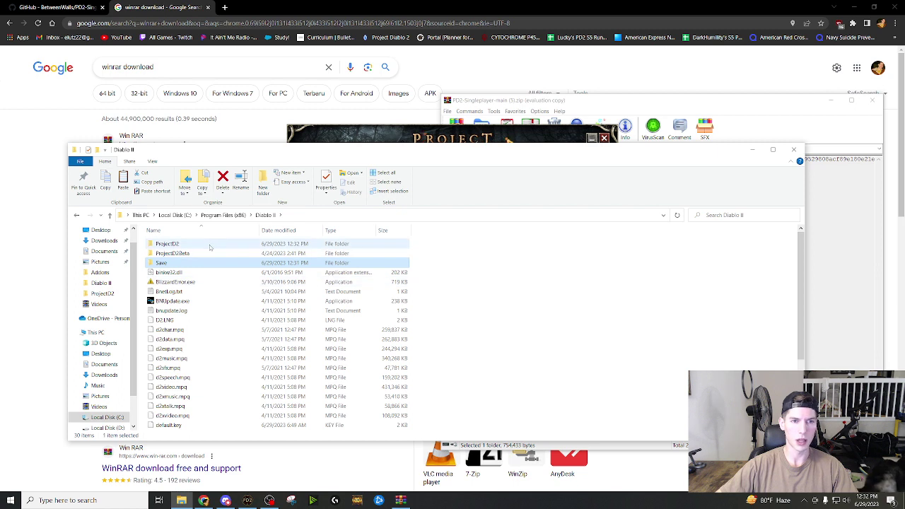
left_click(838, 268)
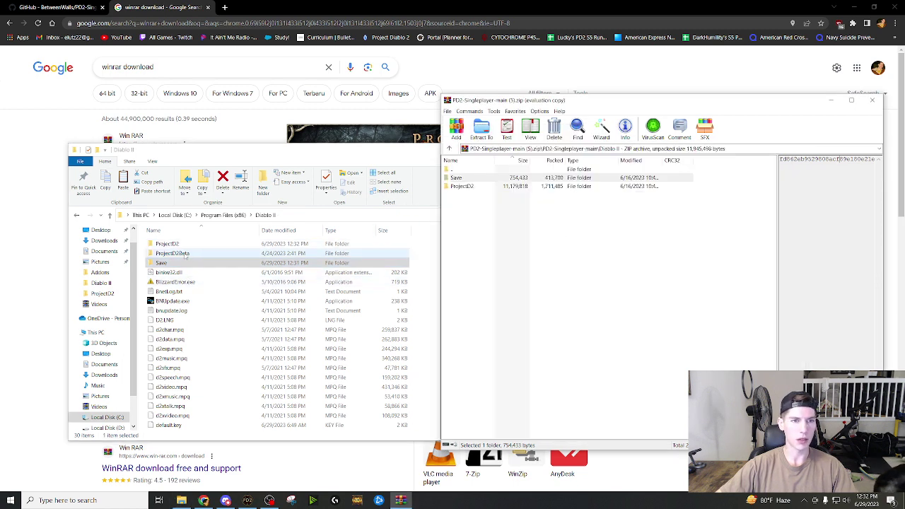
double_click(165, 243)
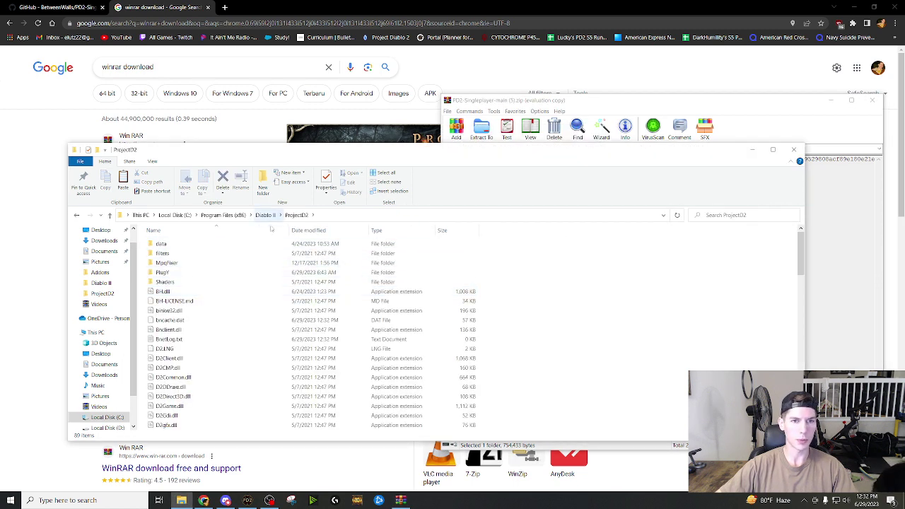
key("alt+Tab")
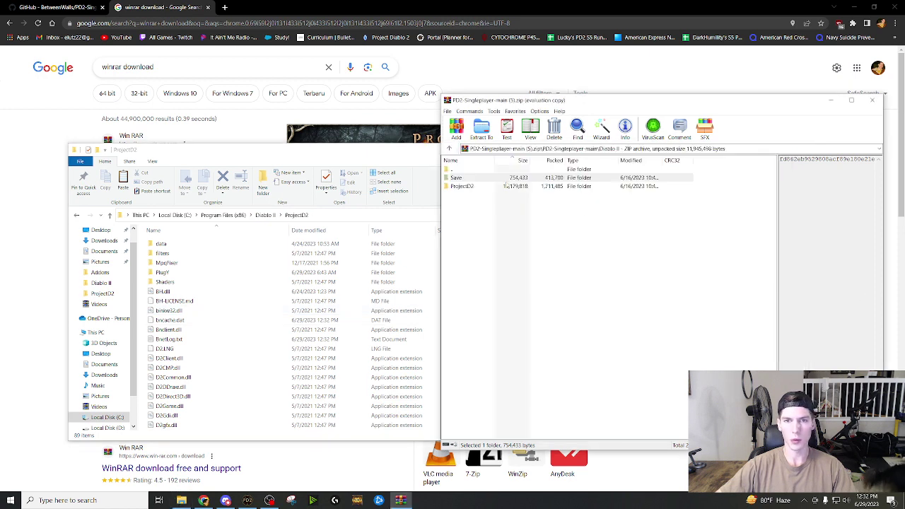
double_click(506, 185)
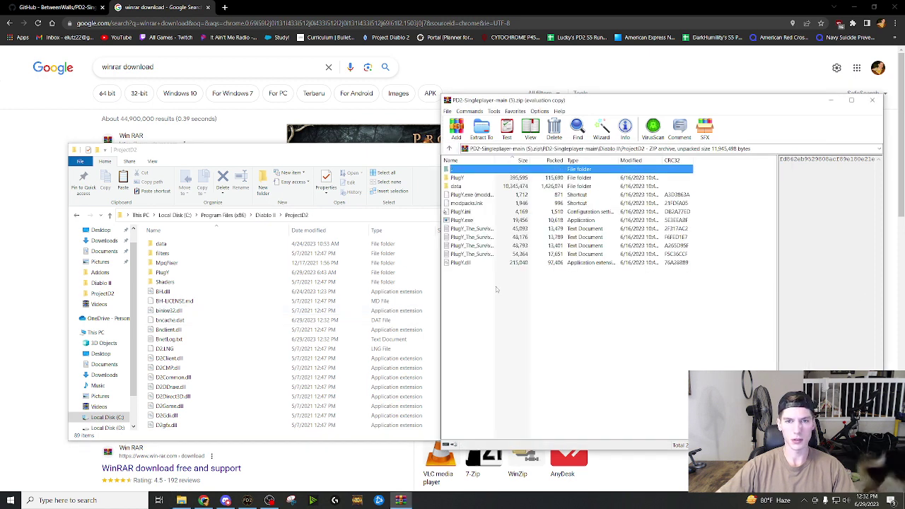
Extract the archive's ProjectD2 contents, except the PlugY.exe (modded) and modpacks shortcuts, into the game's ProjectD2 folder, replacing existing files.
left_click_drag(496, 289, 468, 177)
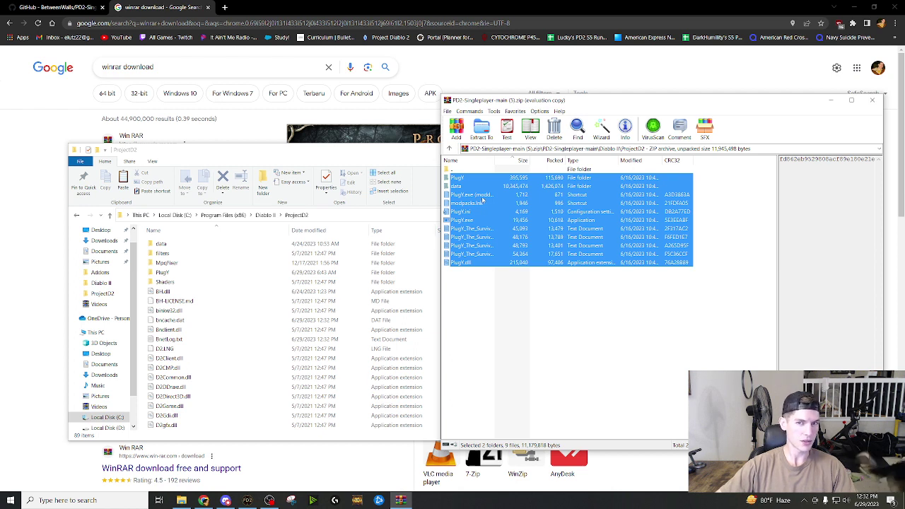
left_click(483, 195, "ctrl")
left_click(484, 204, "ctrl")
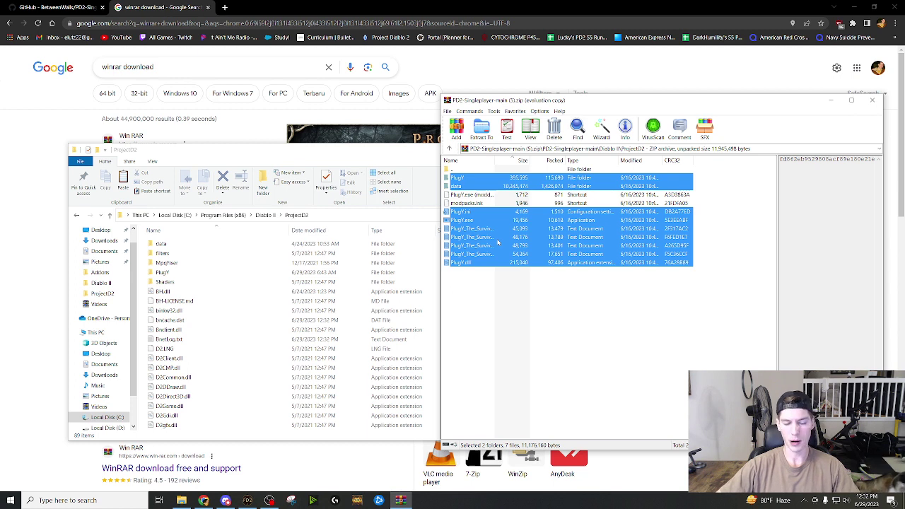
left_click_drag(488, 248, 446, 263)
left_click_drag(436, 352, 575, 278)
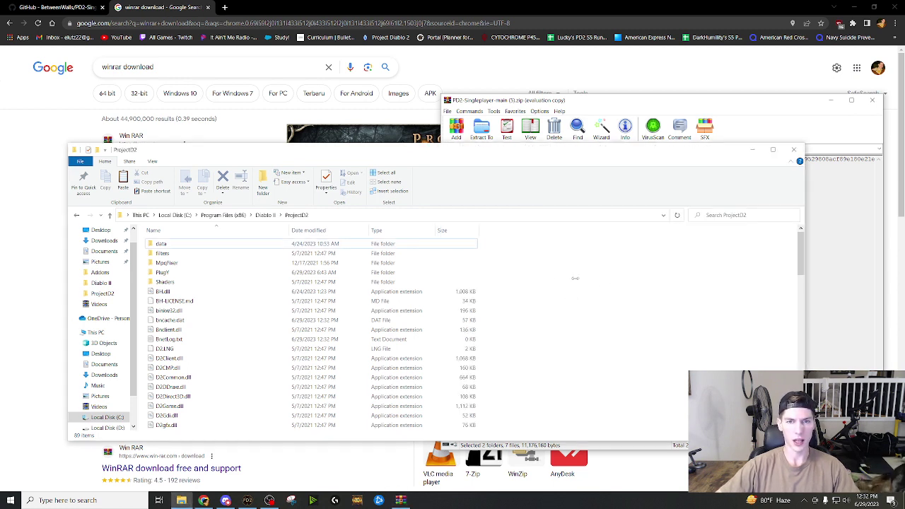
left_click_drag(416, 285, 417, 284)
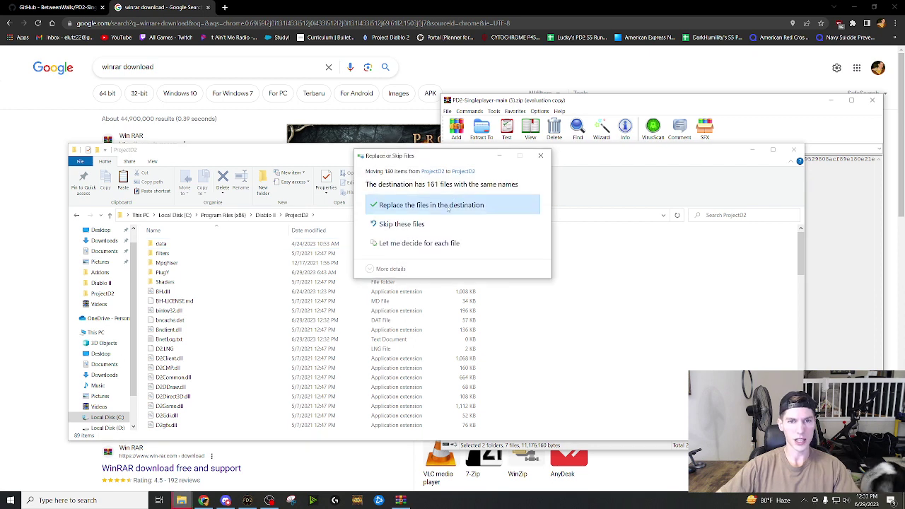
left_click(447, 206)
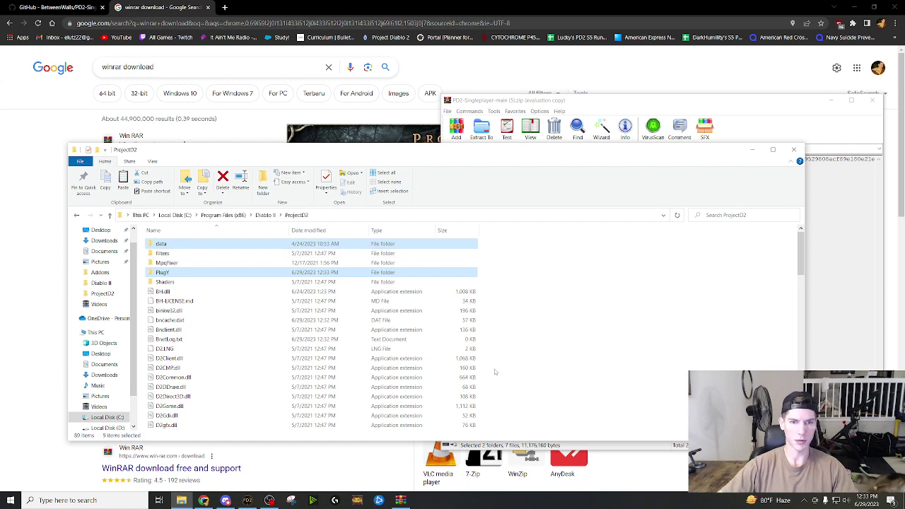
Find PlugY.exe in the game's ProjectD2 folder and launch the game with it.
left_click(495, 372)
scroll(497, 340, "down", 13)
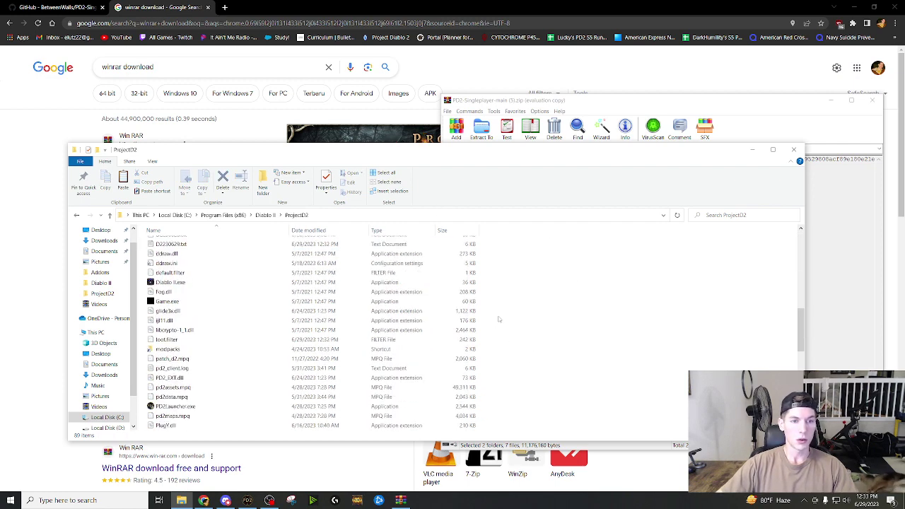
scroll(498, 318, "down", 4)
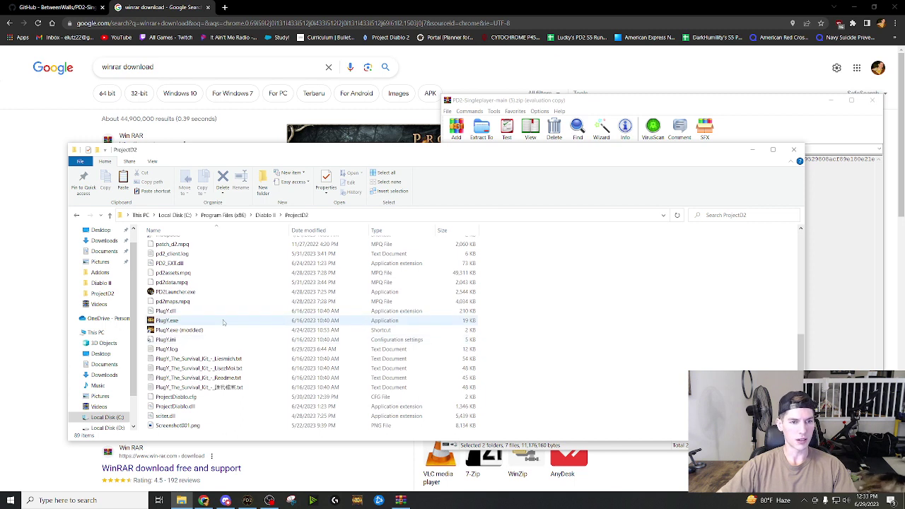
left_click(172, 321)
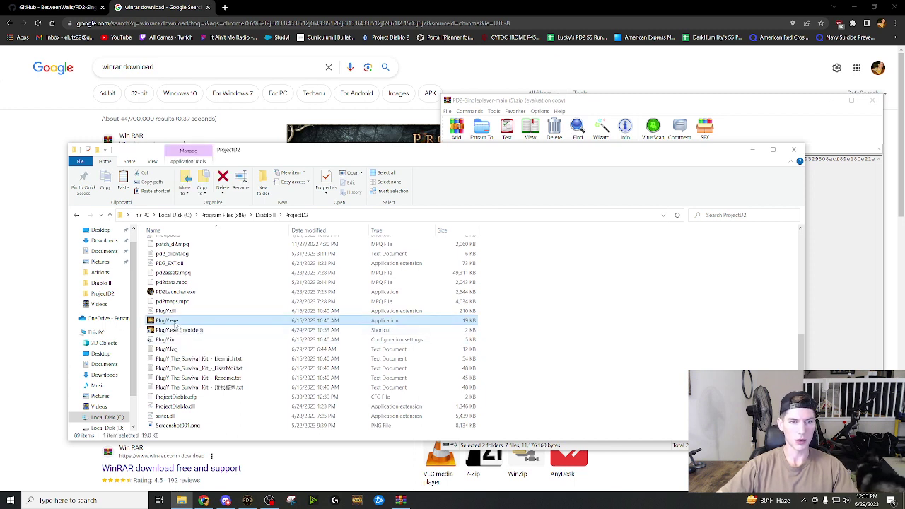
left_click_drag(175, 325, 193, 324)
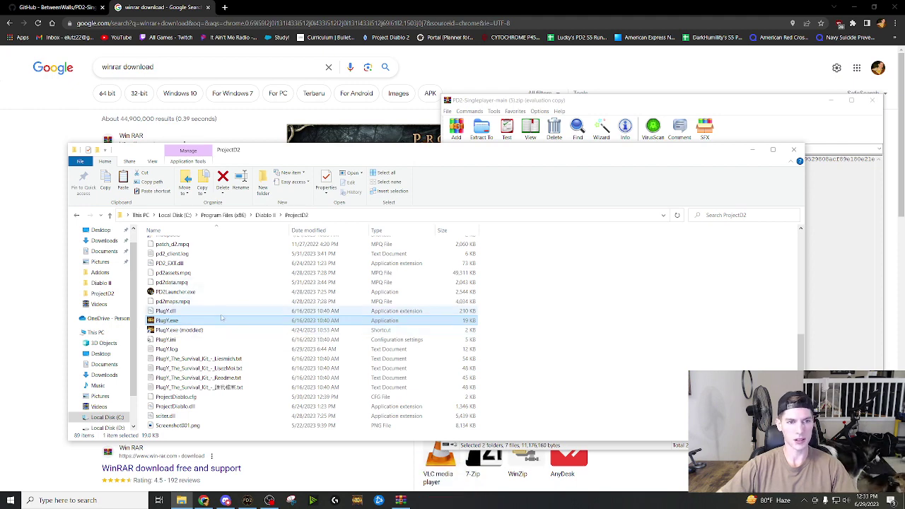
scroll(228, 315, "up", 9)
scroll(233, 311, "down", 9)
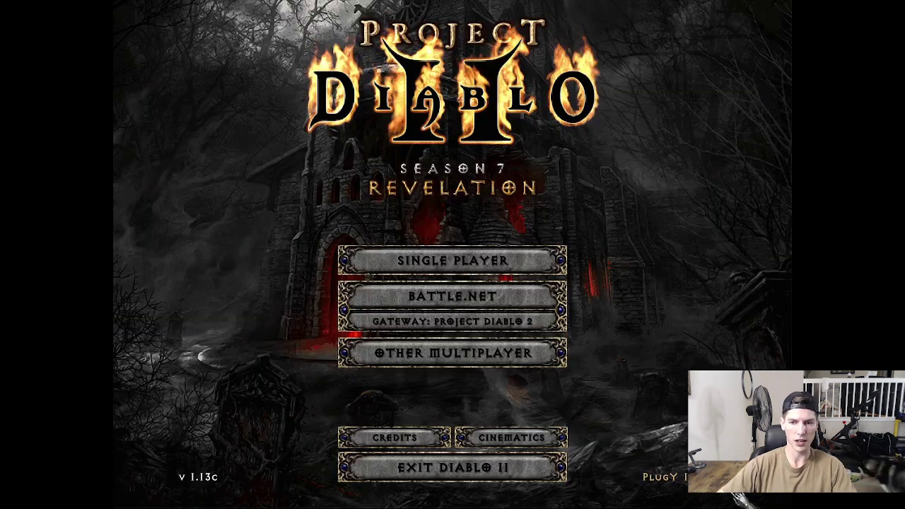
Open the level 99 Barbarian in single player as far as the difficulty choice, and leave the game.
left_click(499, 261)
double_click(290, 114)
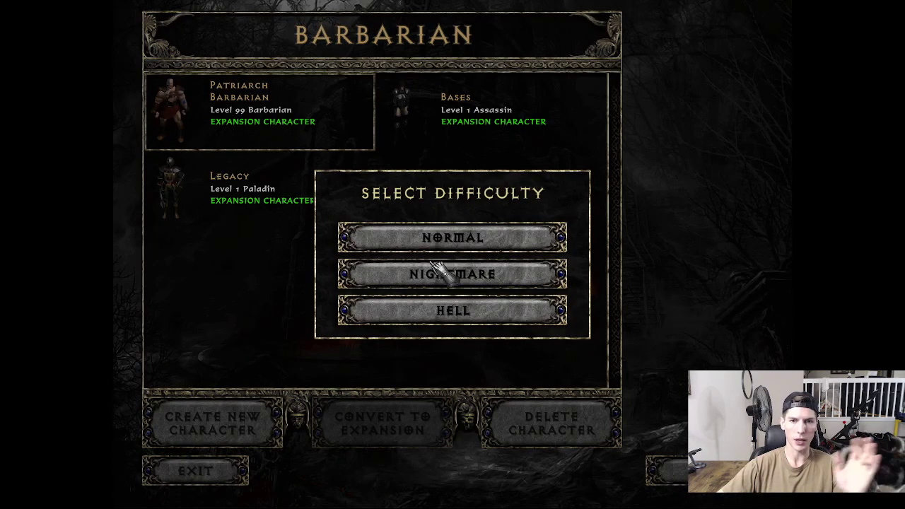
key("Escape")
key("Escape")
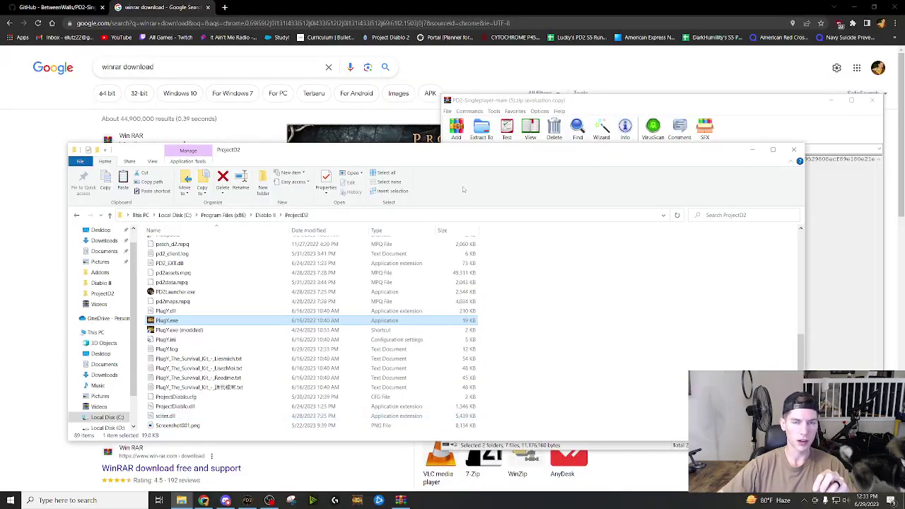
Go from the ProjectD2 folder back to the Save folder and view the level folders in Blank Characters.
scroll(260, 292, "up", 15)
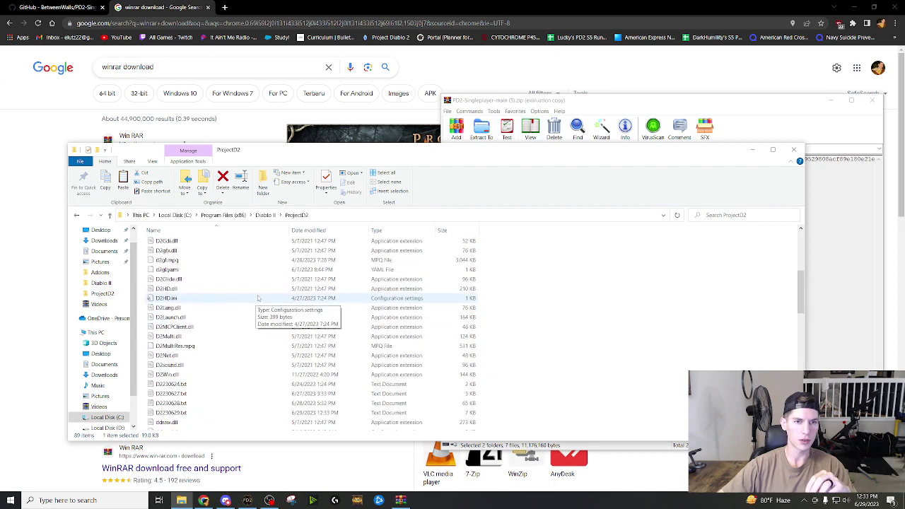
left_click(297, 215)
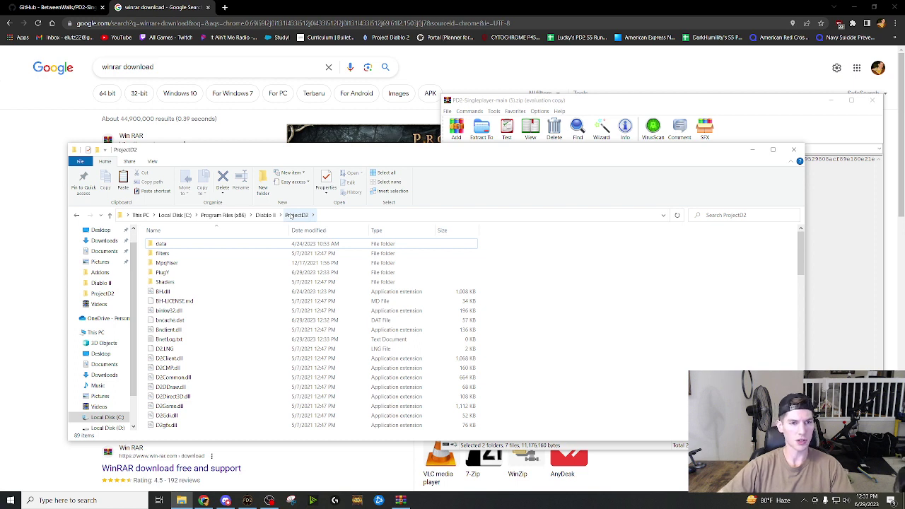
left_click(272, 215)
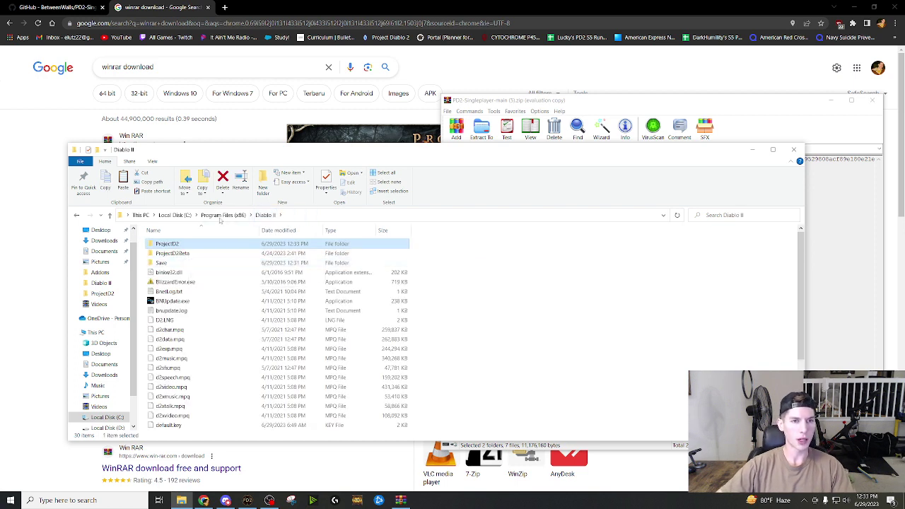
double_click(174, 263)
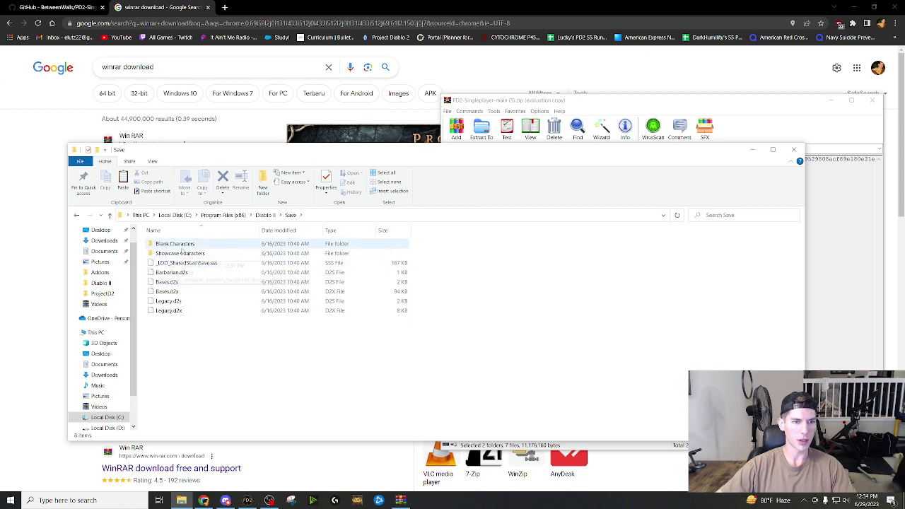
double_click(174, 244)
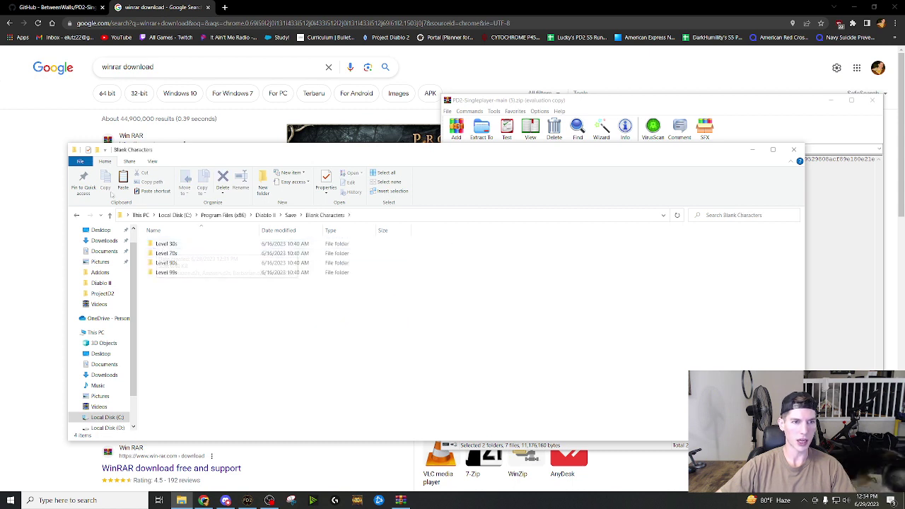
Look through the paladin and barbarian builds in the Save folder's Showcase Characters.
left_click(76, 215)
double_click(183, 255)
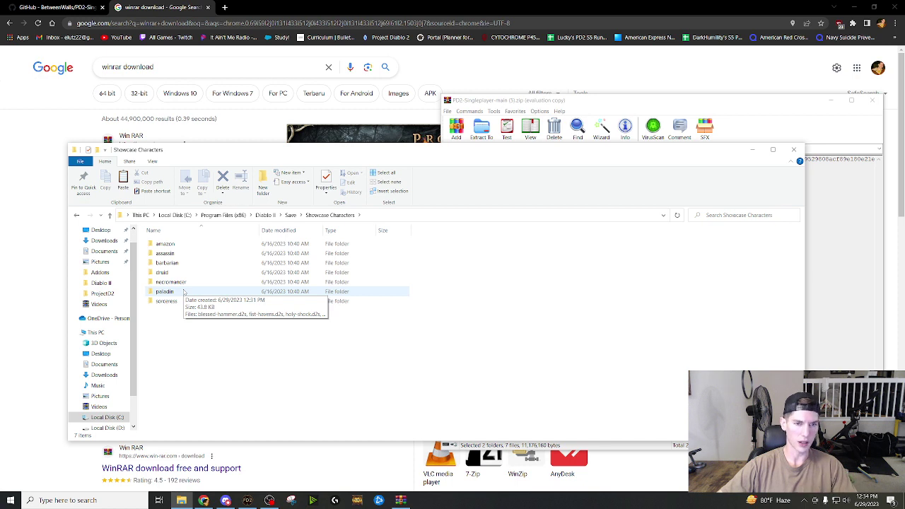
double_click(183, 291)
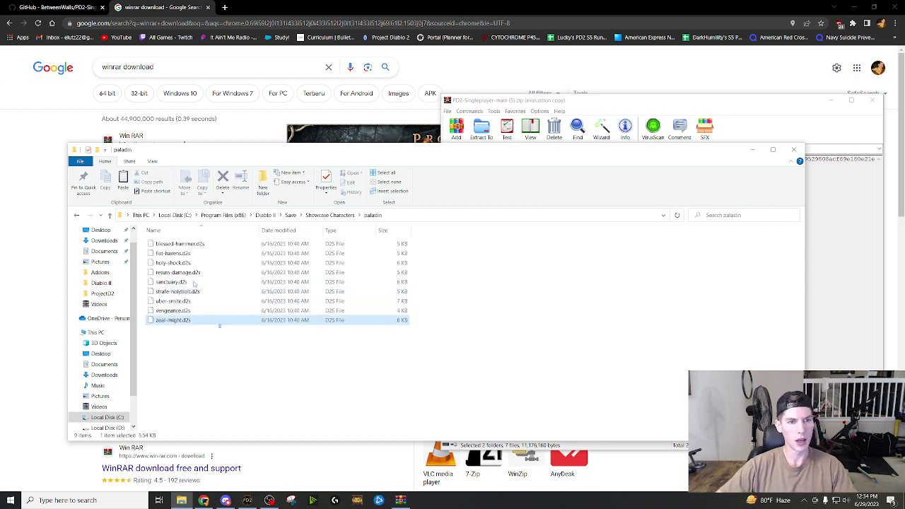
left_click_drag(220, 326, 222, 362)
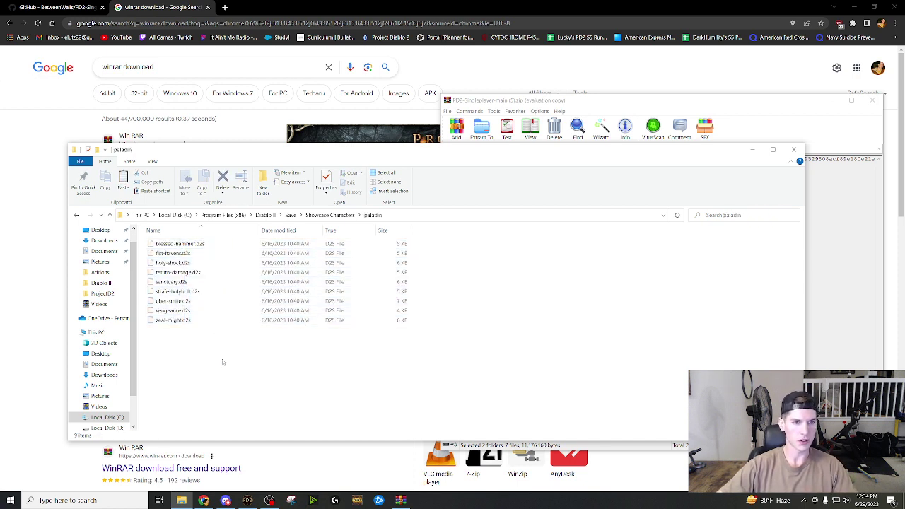
left_click(76, 215)
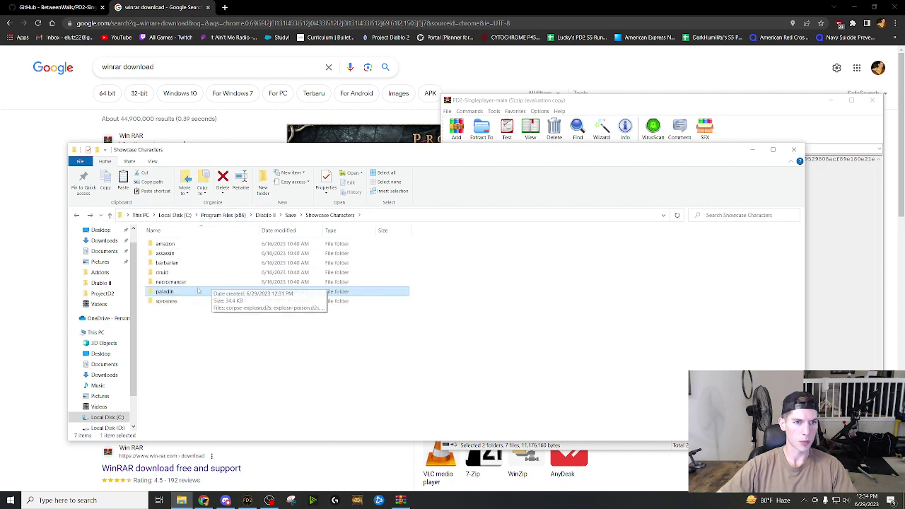
double_click(173, 262)
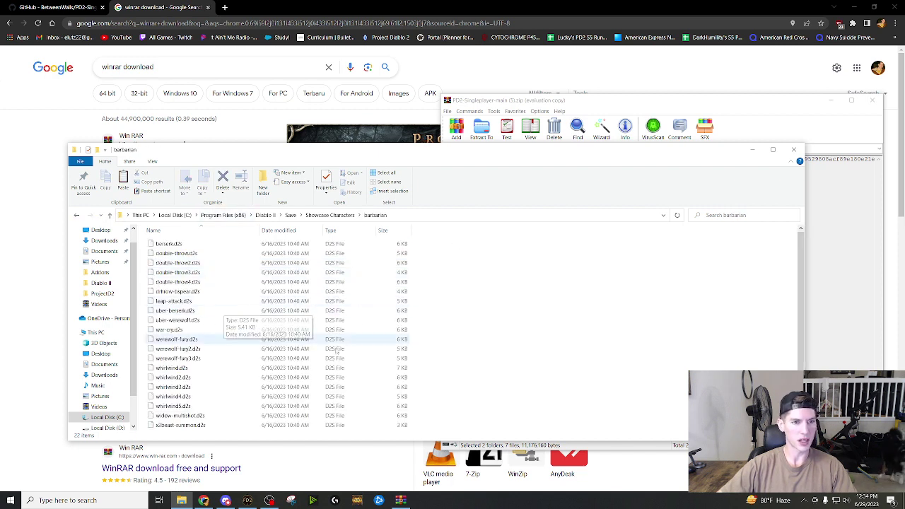
Copy war-cry.d2s from the barbarian showcase builds into the main Save folder.
left_click(241, 333)
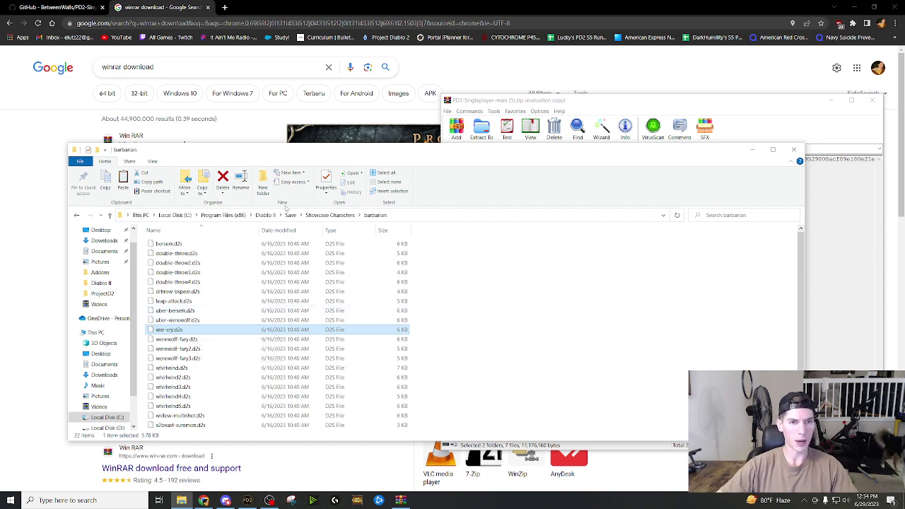
left_click(292, 215)
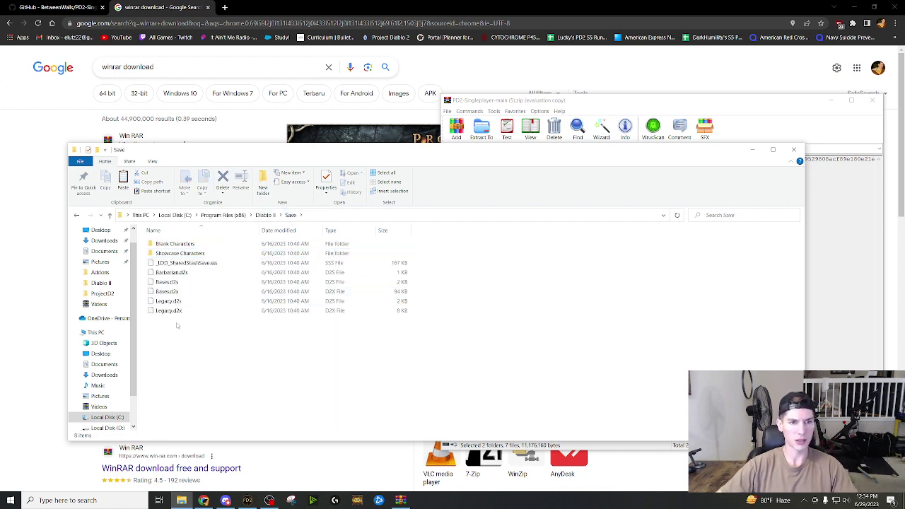
left_click_drag(177, 326, 189, 272)
left_click(202, 369)
key("ctrl+v")
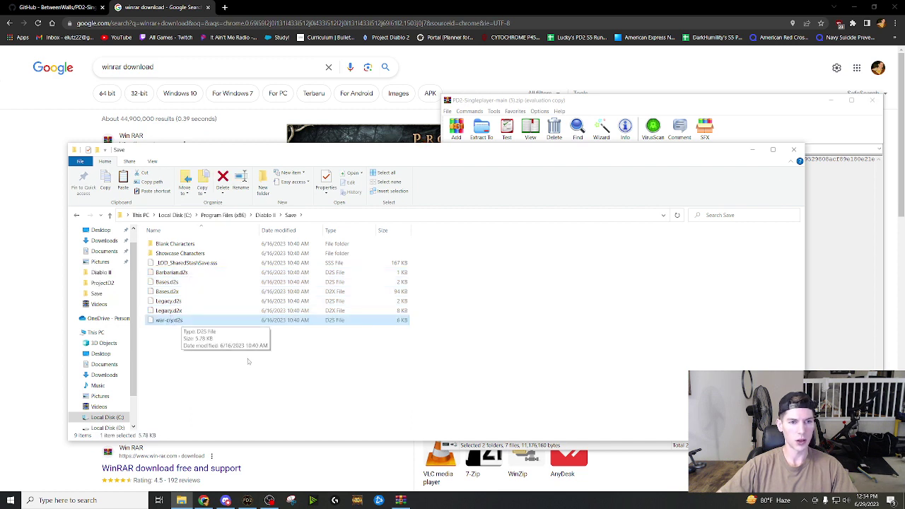
Launch the game through PlugY and load the War-Cry Barbarian in single player on Hell difficulty.
left_click(357, 502)
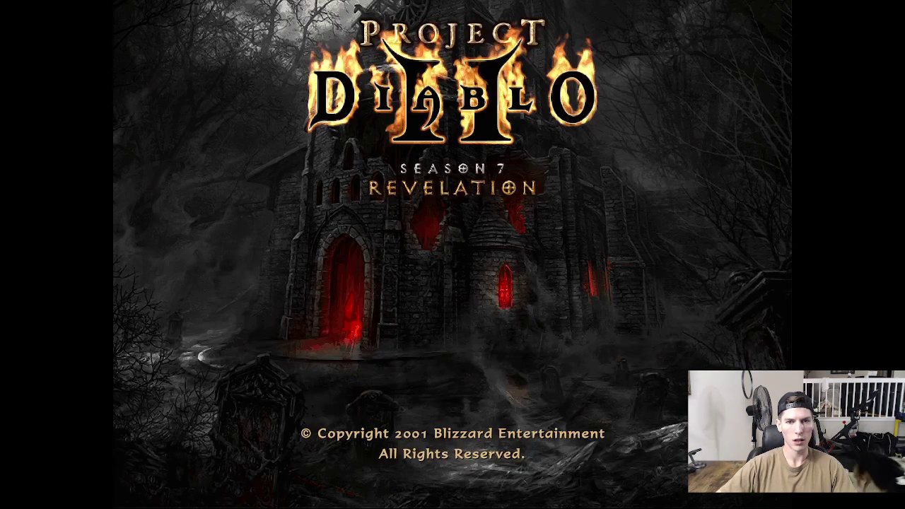
left_click(415, 239)
left_click(384, 259)
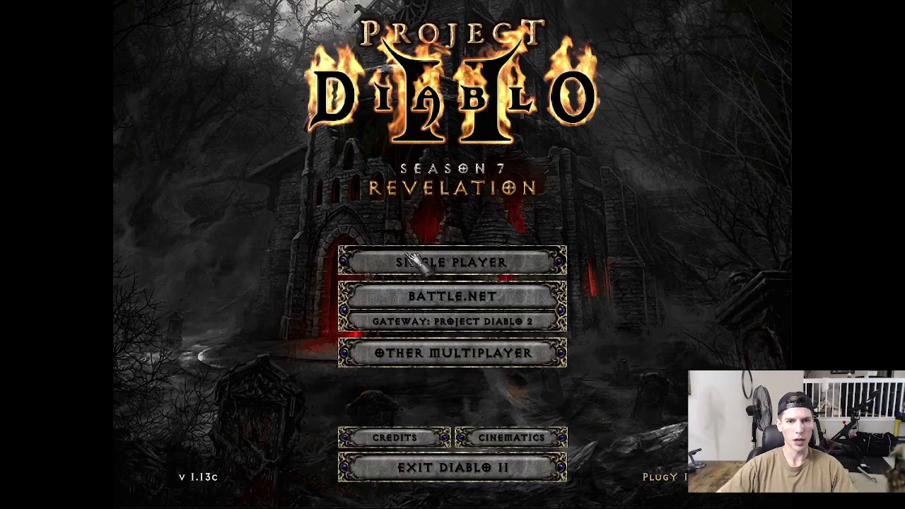
left_click(491, 203)
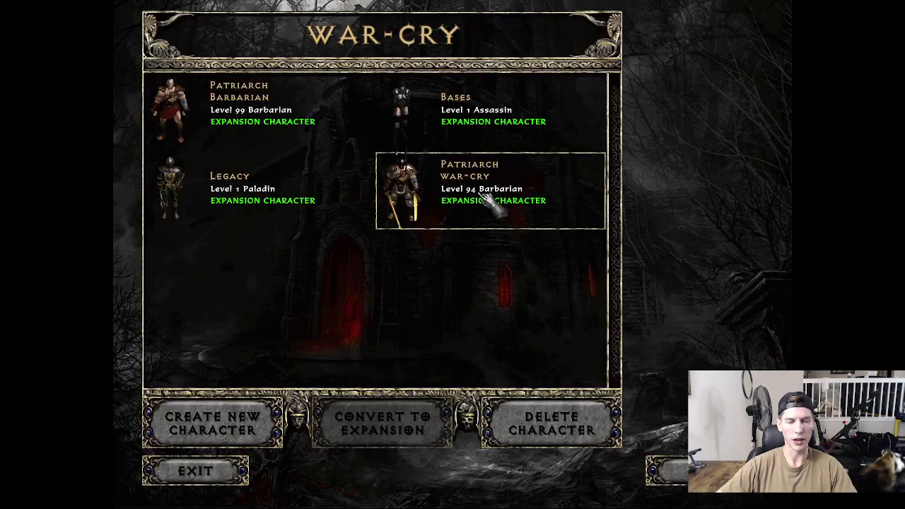
double_click(500, 205)
left_click(483, 311)
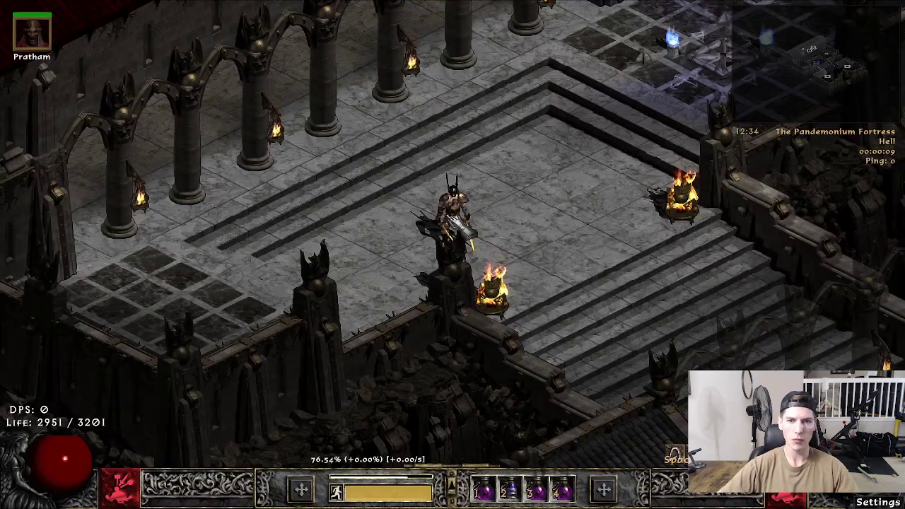
Inspect the War-Cry Barbarian's equipped gear and charms, including Trang-Oul's Claws and The Grandfather.
key("i")
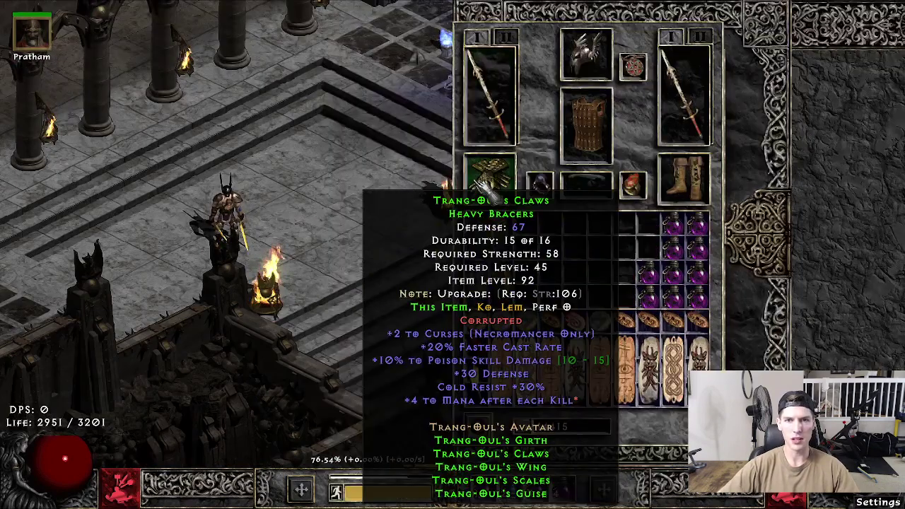
mouse_move(577, 177)
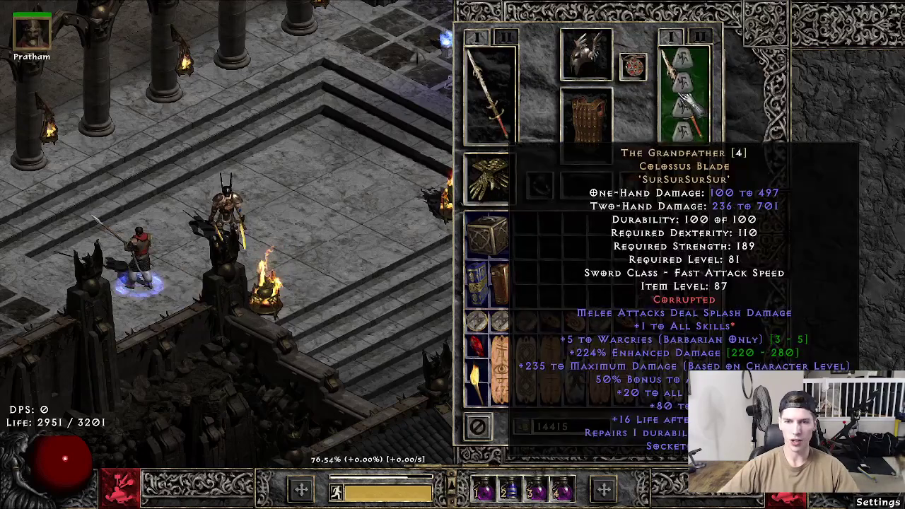
mouse_move(523, 104)
right_click(183, 134)
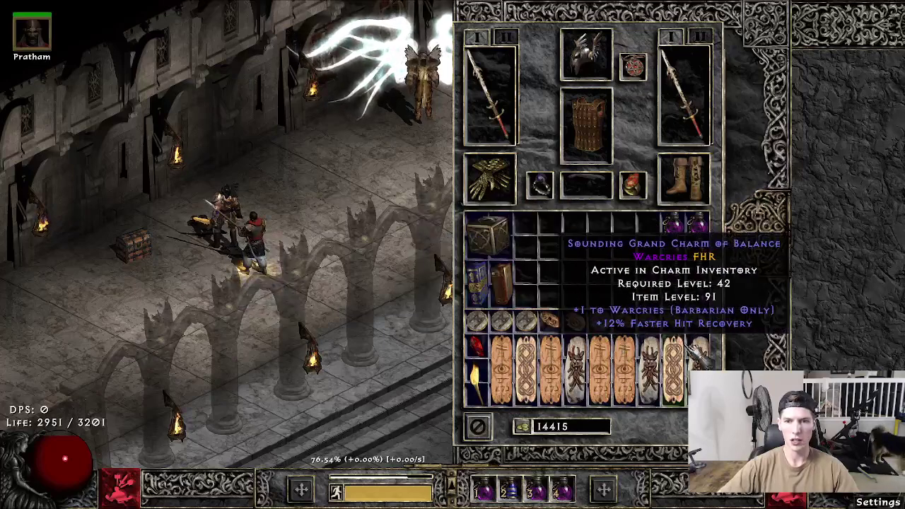
mouse_move(683, 371)
key("i")
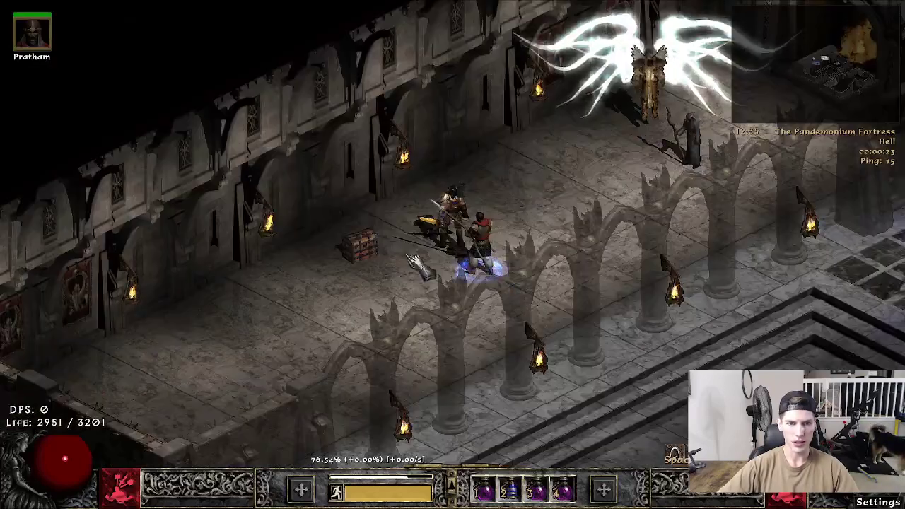
Open the stash in the Pandemonium Fortress, page ahead through the shared pages, and return to the Landing Page.
left_click(374, 247)
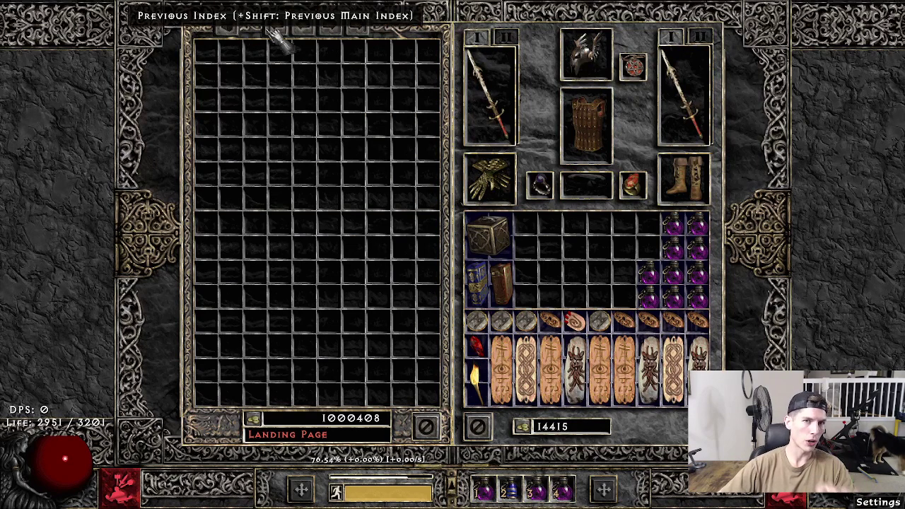
left_click(345, 29)
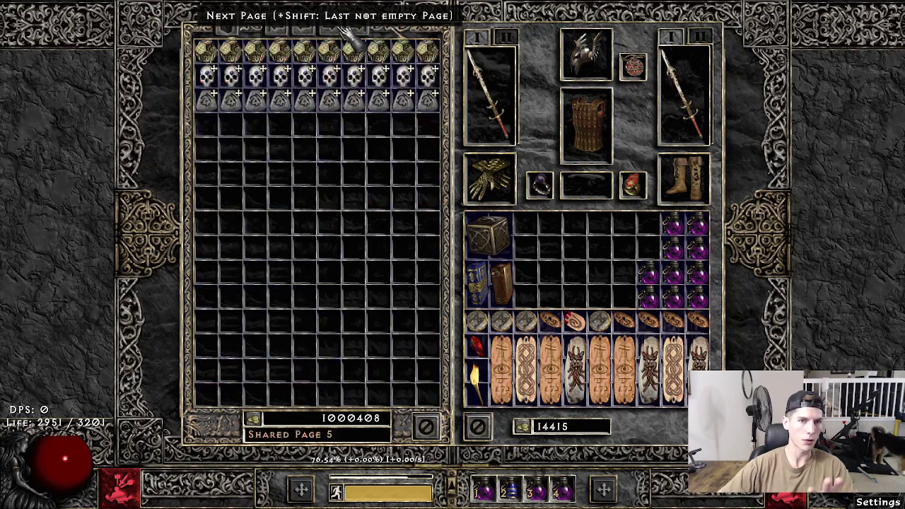
left_click(345, 28)
left_click(346, 30)
left_click(274, 25)
left_click(275, 26)
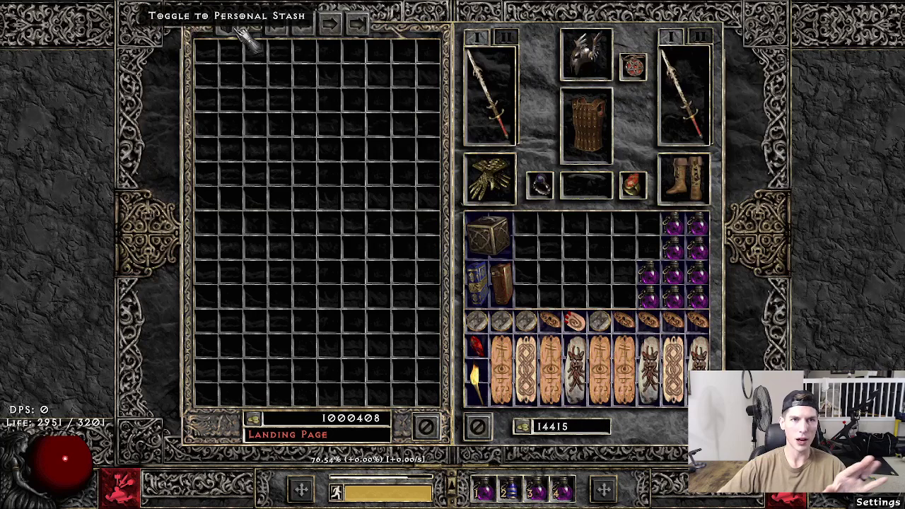
Compare the character's personal stash with the shared stash, ending on the shared Landing Page.
left_click(347, 28)
left_click(313, 30)
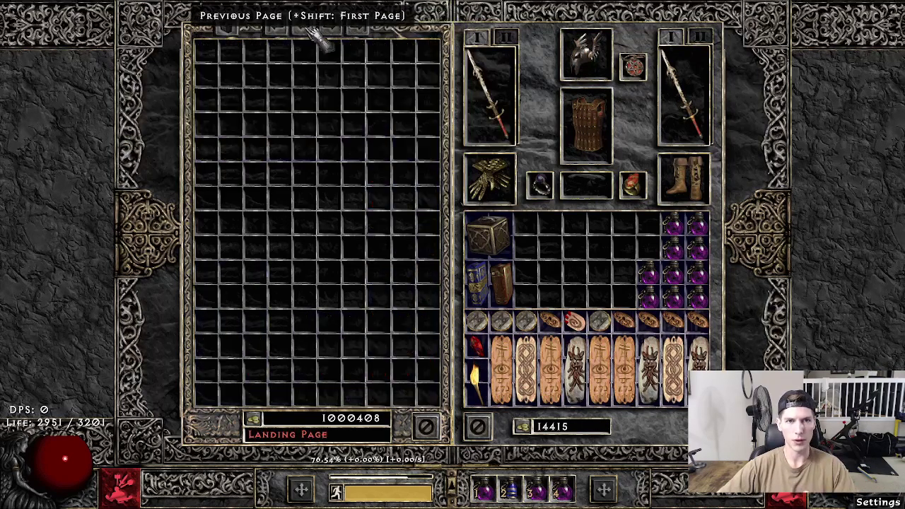
left_click(323, 29)
left_click(237, 36)
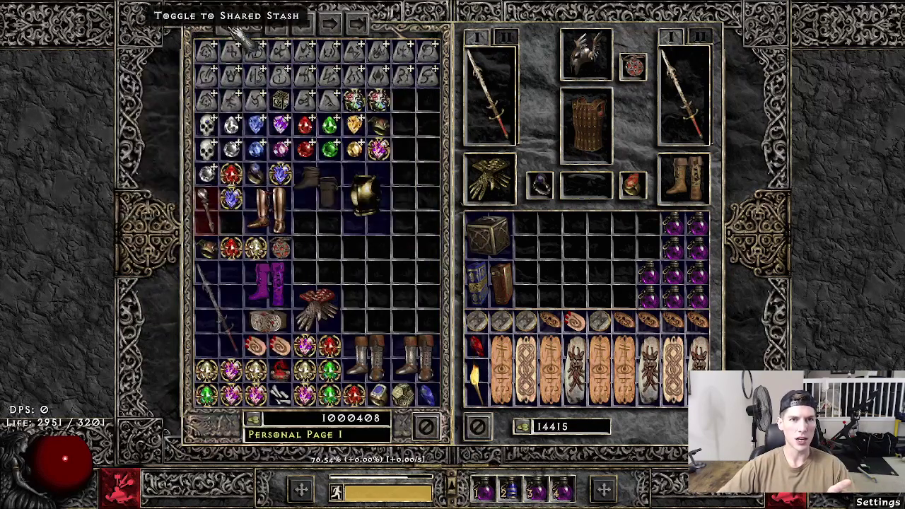
left_click(237, 37)
left_click(237, 37)
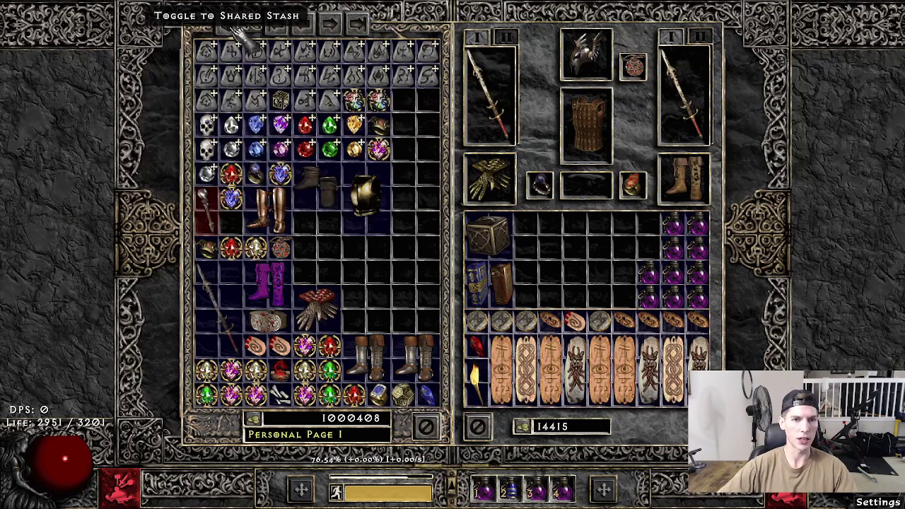
left_click(241, 35)
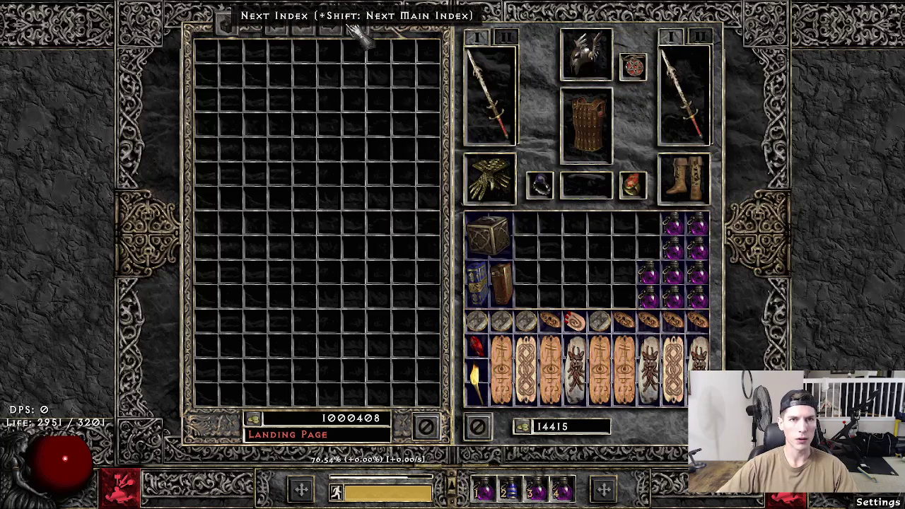
Locate the shared stash file _LOD_SharedStashSave.sss in the Save folder and return to the game.
key("alt+Tab")
left_click(195, 263)
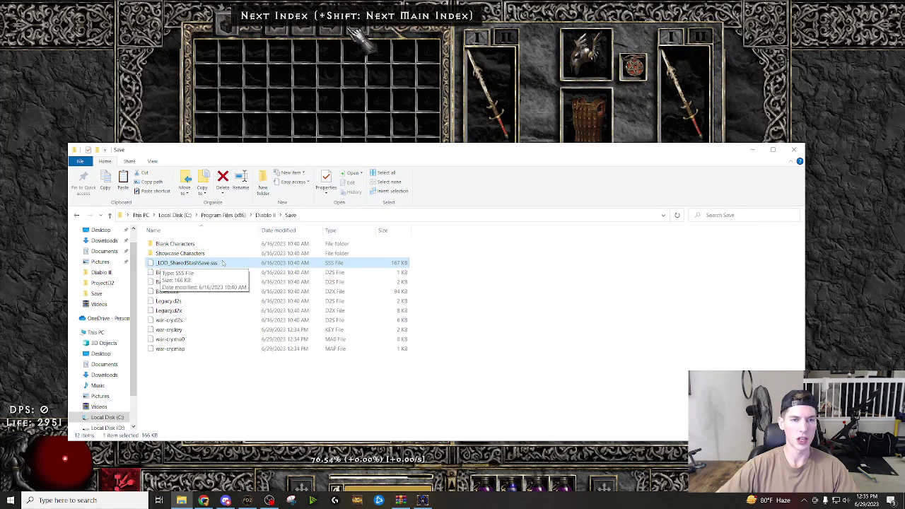
left_click(304, 118)
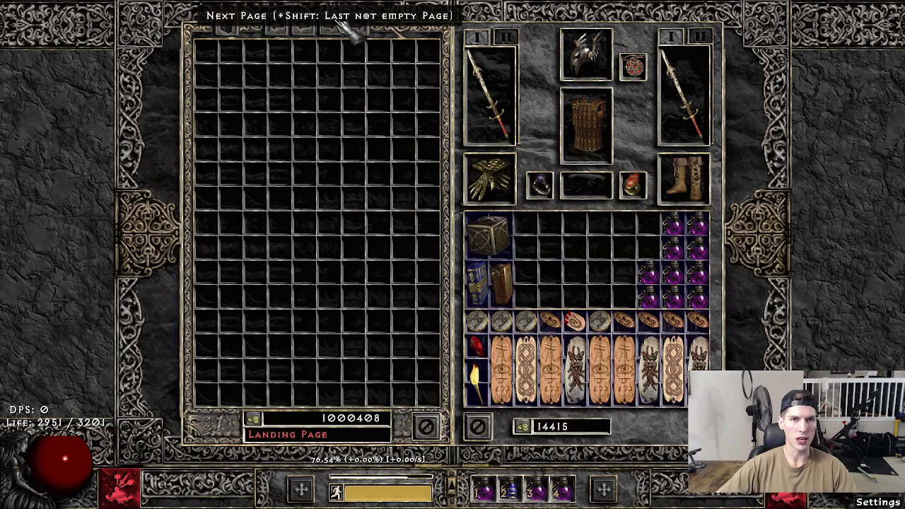
Look through the shared stash's item categories from Helms I and Axes 1H I to Polearms I.
left_click(338, 27)
left_click(356, 27)
left_click(356, 26)
left_click(356, 27)
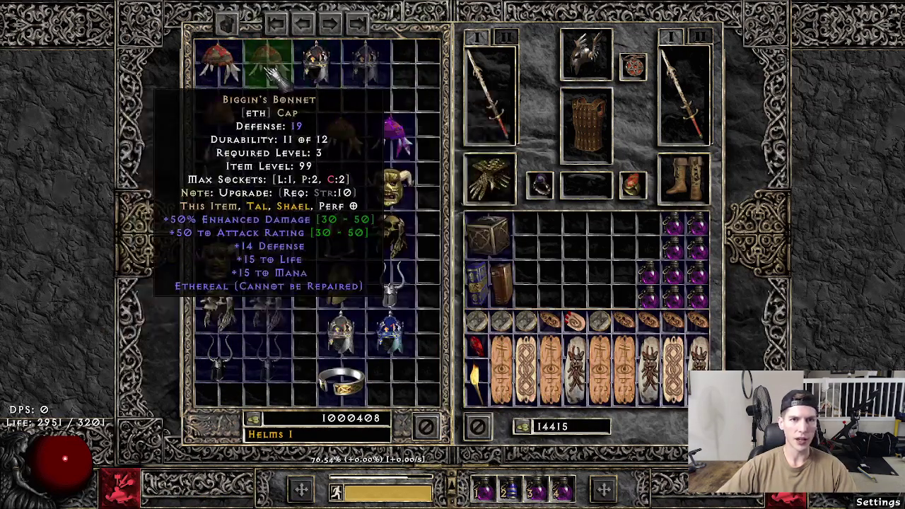
left_click(357, 27)
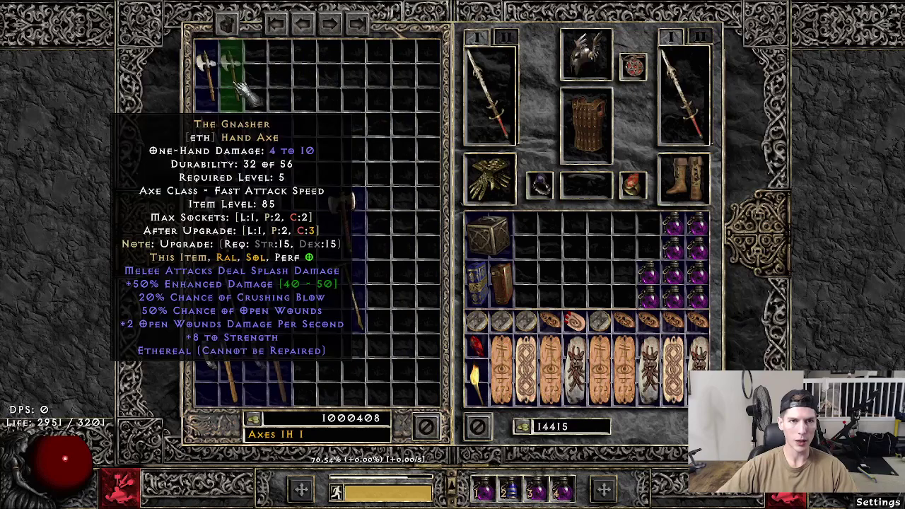
left_click(357, 32)
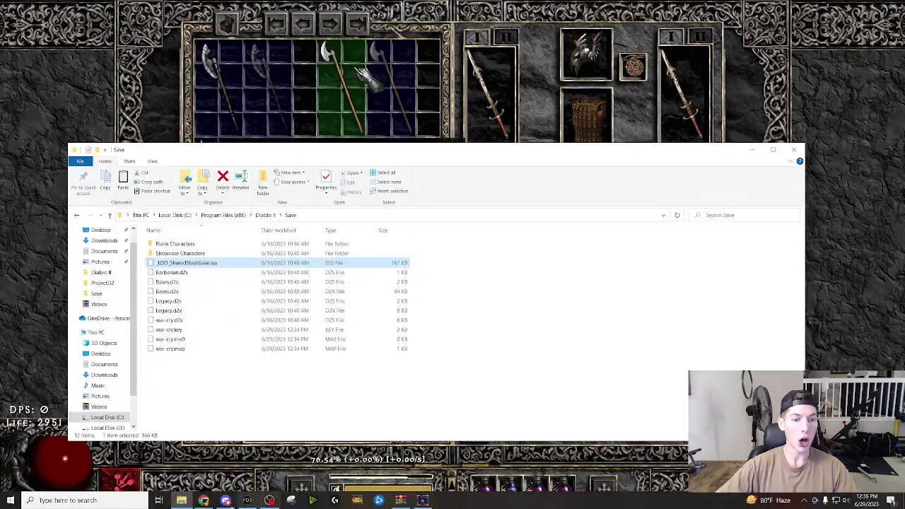
Find _LOD_SharedStashSave.sss in the Save folder of the PD2-Singleplayer-main archive, and switch back to the game.
left_click(400, 499)
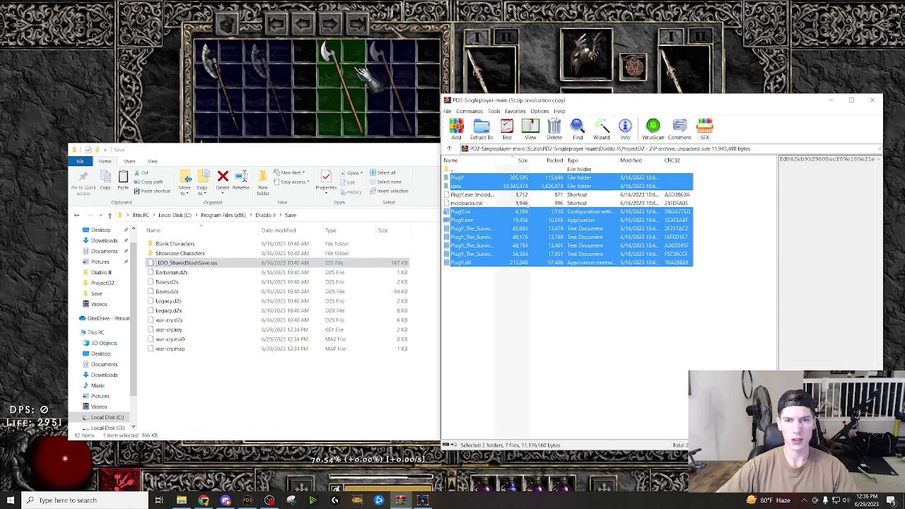
left_click(529, 304)
left_click(447, 149)
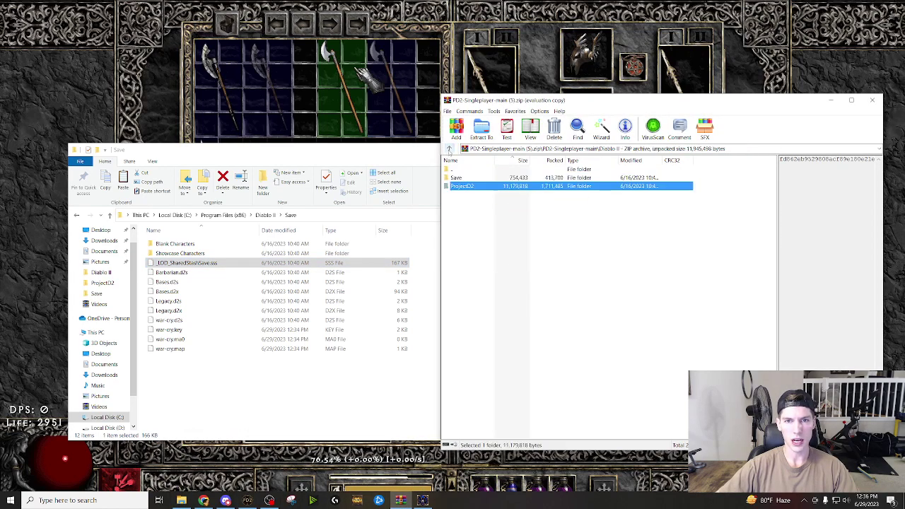
double_click(468, 186)
left_click(481, 229)
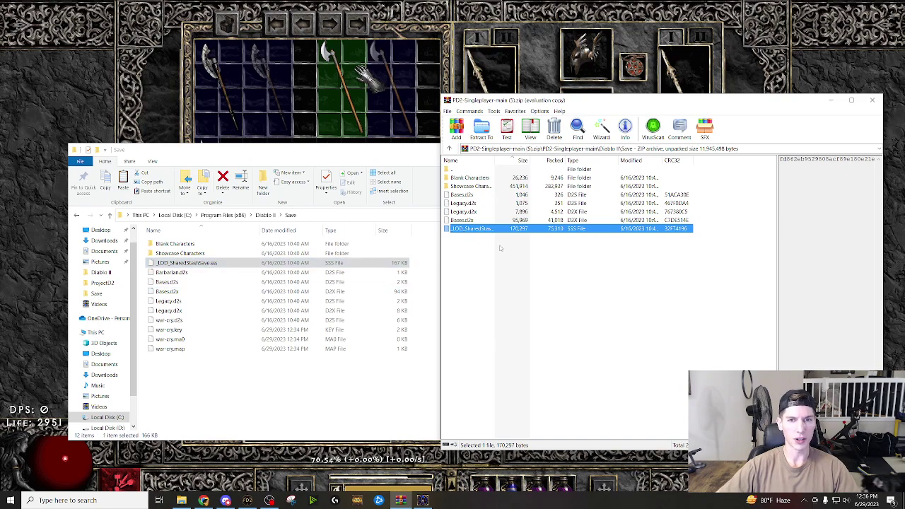
left_click(185, 120)
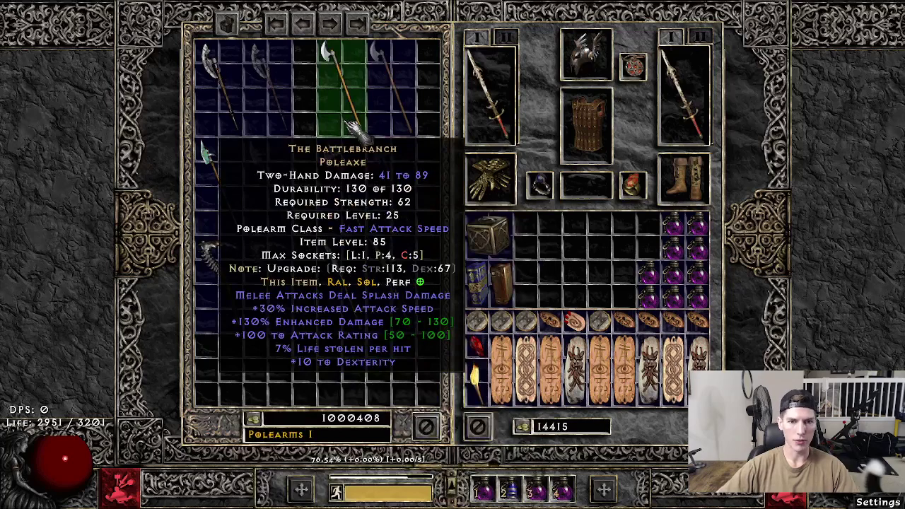
Take The Battlebranch poleaxe from the Polearms I stash page and drop it on the ground.
left_click(347, 124)
left_click(566, 256)
left_click(568, 254, "ctrl")
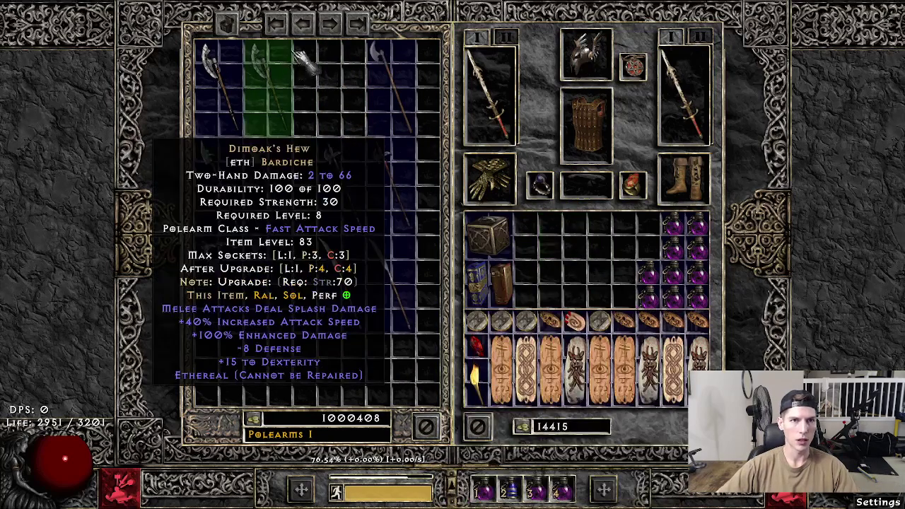
Drop stacks of runes, such as Gul, Ko, Sur, Lo and Ist, plus perfect emeralds and diamonds from the Workstation page, and leave the stash.
left_click(303, 23)
left_click(302, 24)
left_click(303, 23)
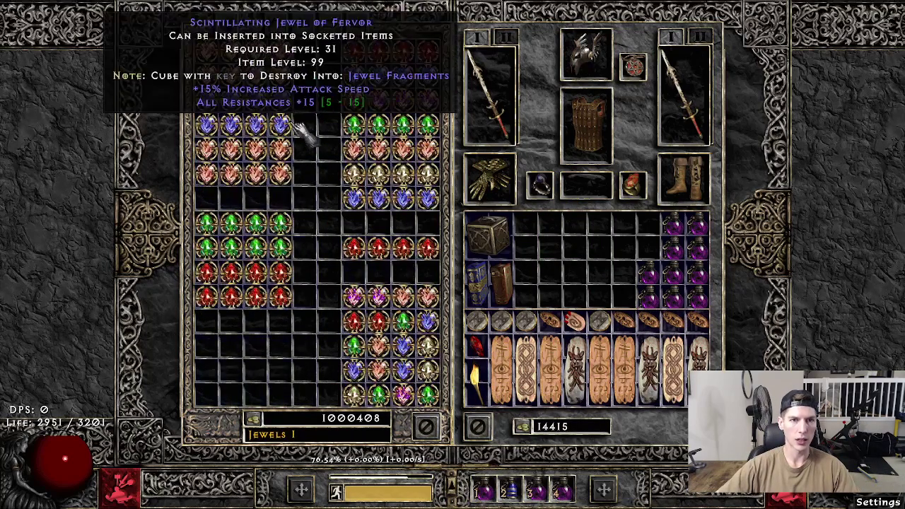
left_click(302, 23)
left_click(303, 23)
left_click(330, 24)
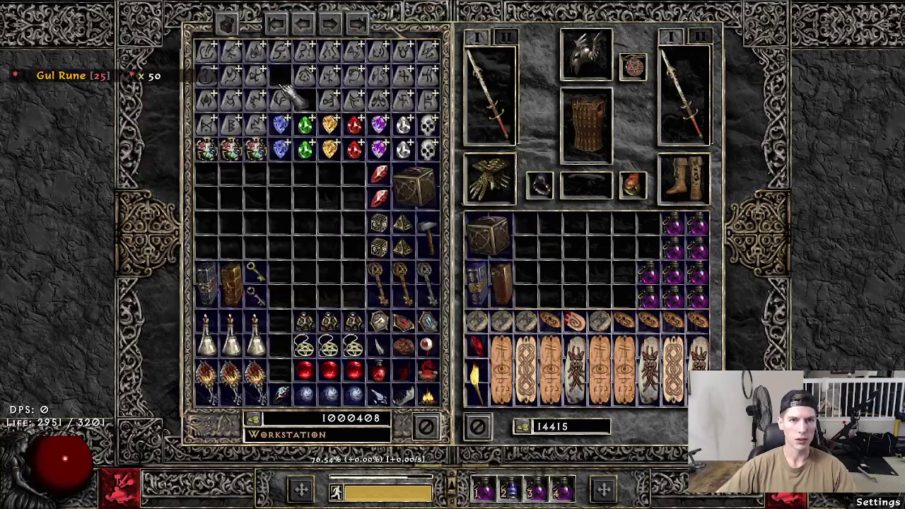
left_click(329, 53, "ctrl")
left_click(378, 76, "ctrl")
left_click(401, 99, "ctrl")
left_click(378, 99, "ctrl")
left_click(281, 99, "ctrl")
left_click(298, 50, "ctrl")
left_click(304, 147, "ctrl")
left_click(403, 149, "ctrl")
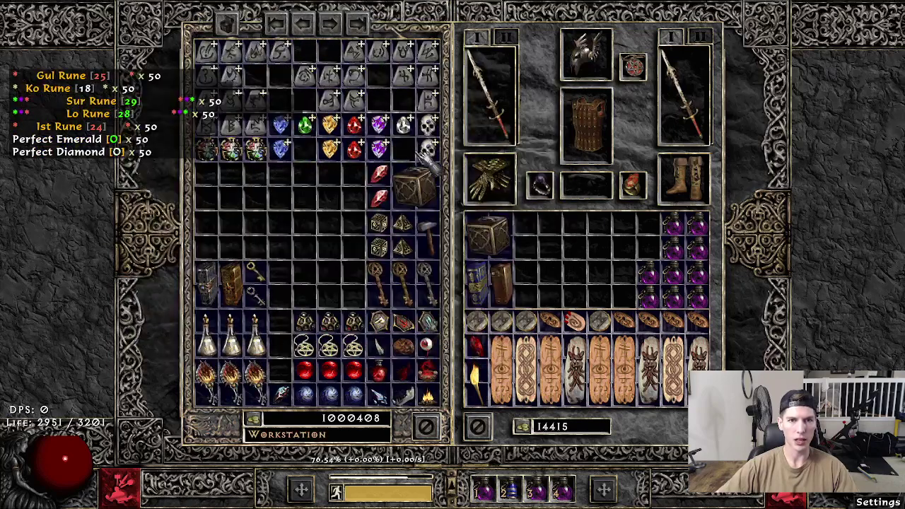
left_click(304, 124)
left_click(427, 427)
key("Escape")
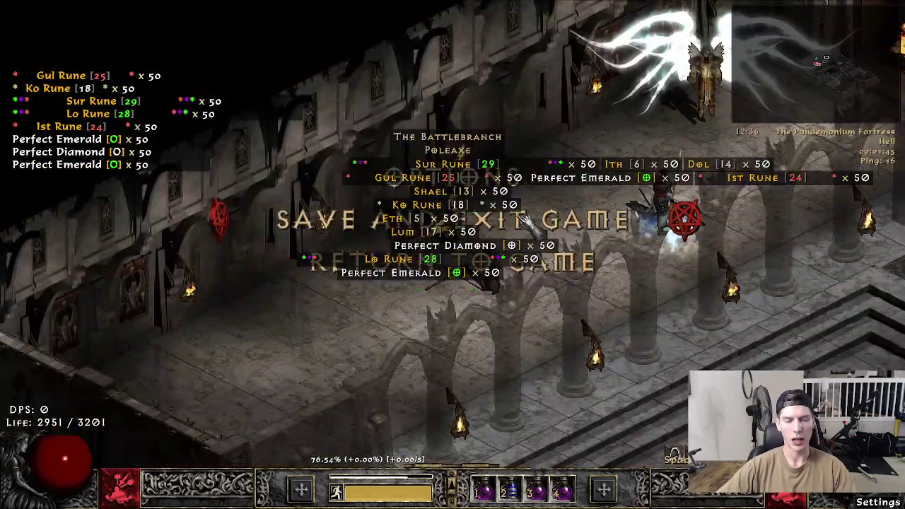
Switch to the Save folder, open the properties of _LOD_SharedStashSave.sss, and return to the game.
key("Escape")
key("alt+Tab")
key("alt+Tab")
key("alt+Tab")
key("alt+Tab")
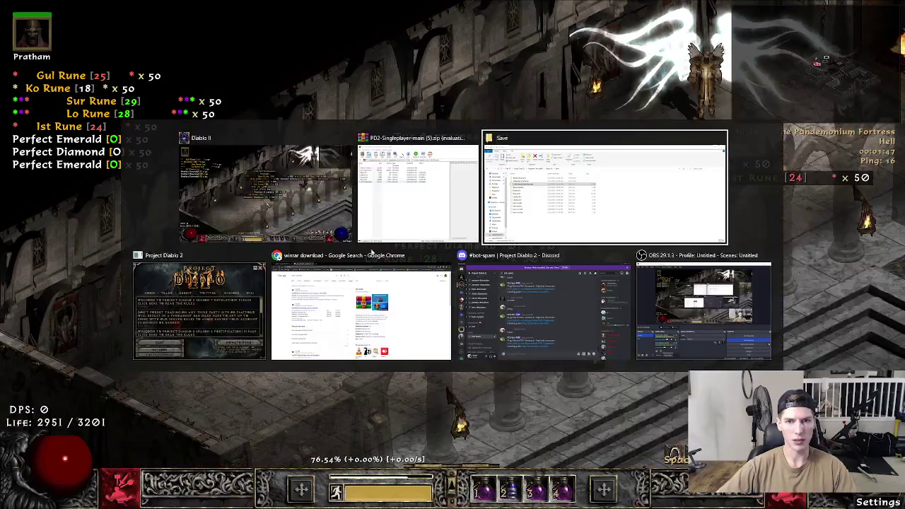
right_click(220, 264)
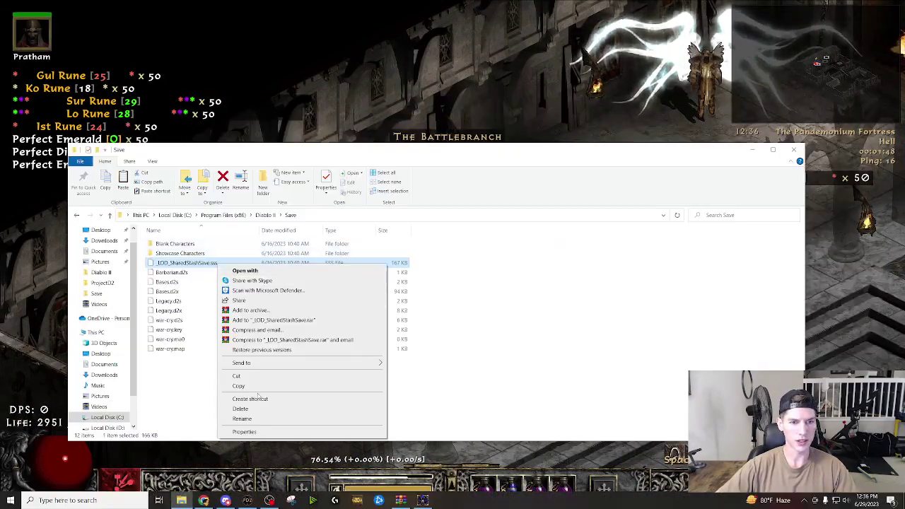
left_click(245, 432)
key("alt+Tab")
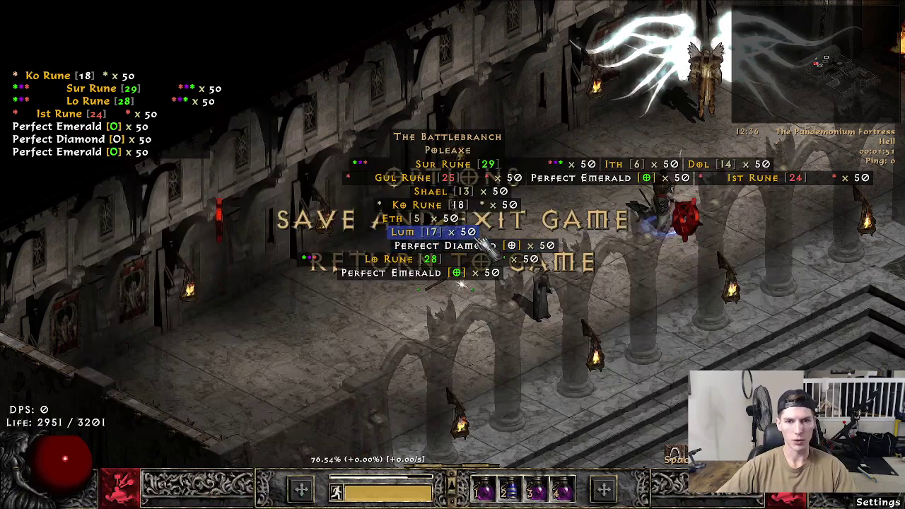
Save and exit the current game, and load war-cry again in single player on Hell difficulty.
left_click(478, 236)
left_click(516, 262)
double_click(312, 144)
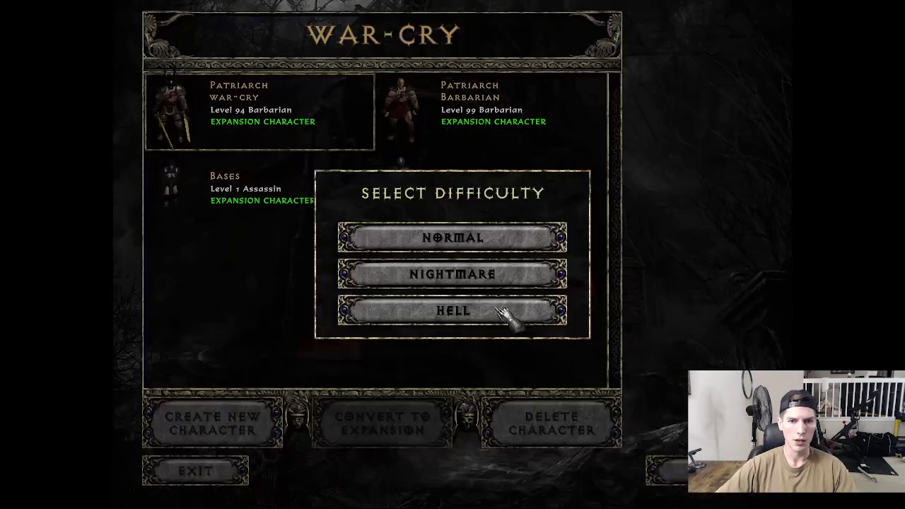
left_click(496, 308)
Check the Workstation page of the private stash for the dropped runes and gems, and leave the game.
left_click(361, 145)
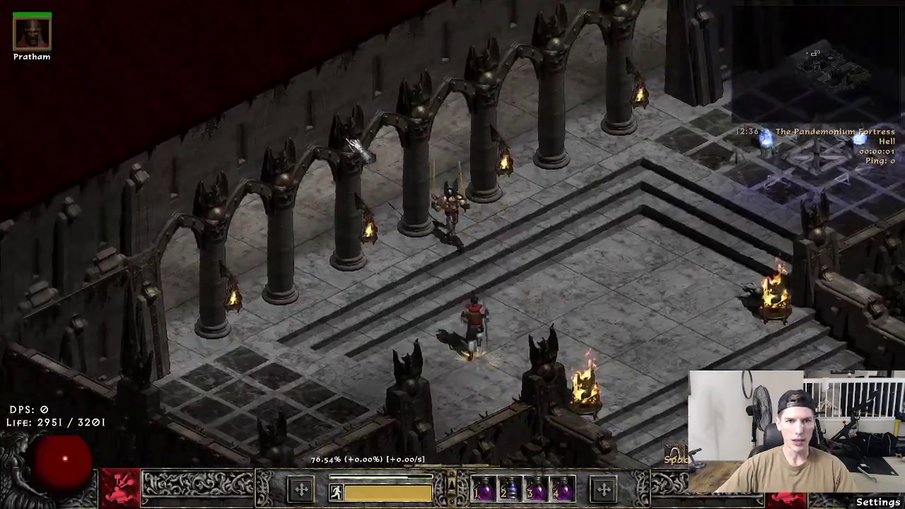
left_click(325, 180)
left_click(402, 270)
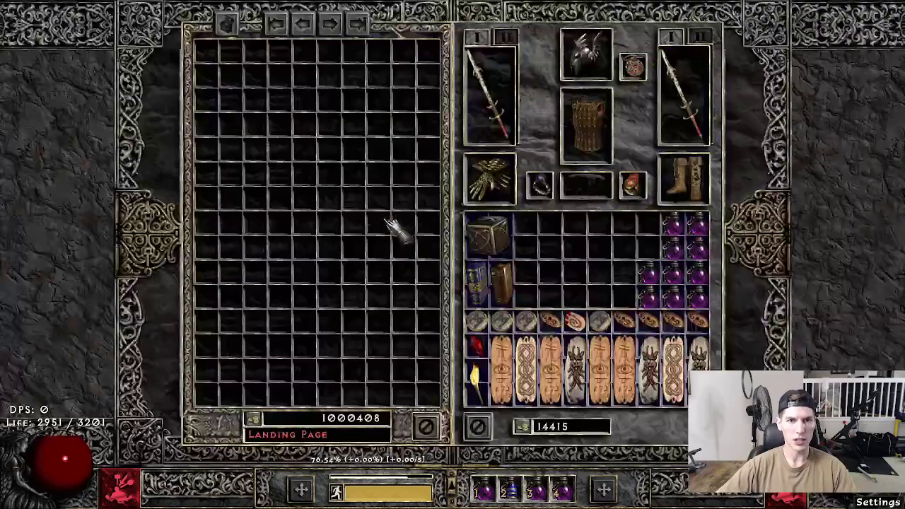
left_click(330, 23)
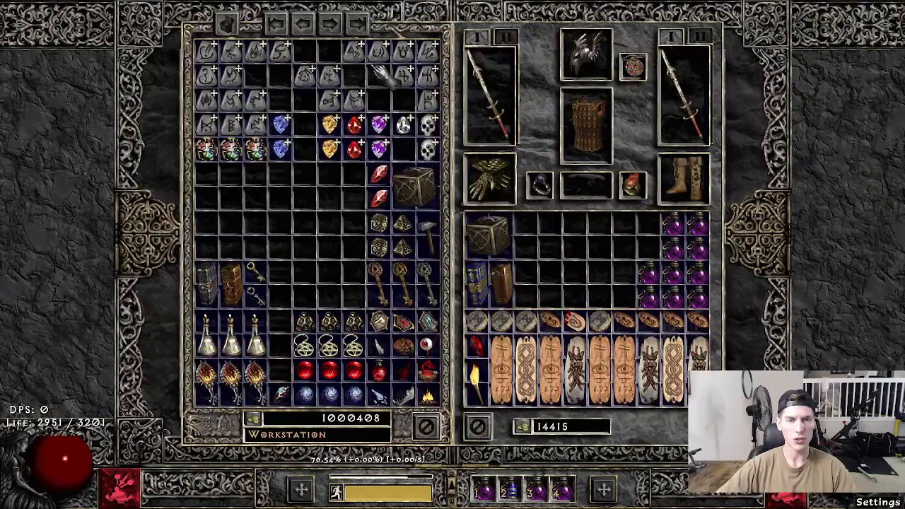
key("Escape")
key("Escape")
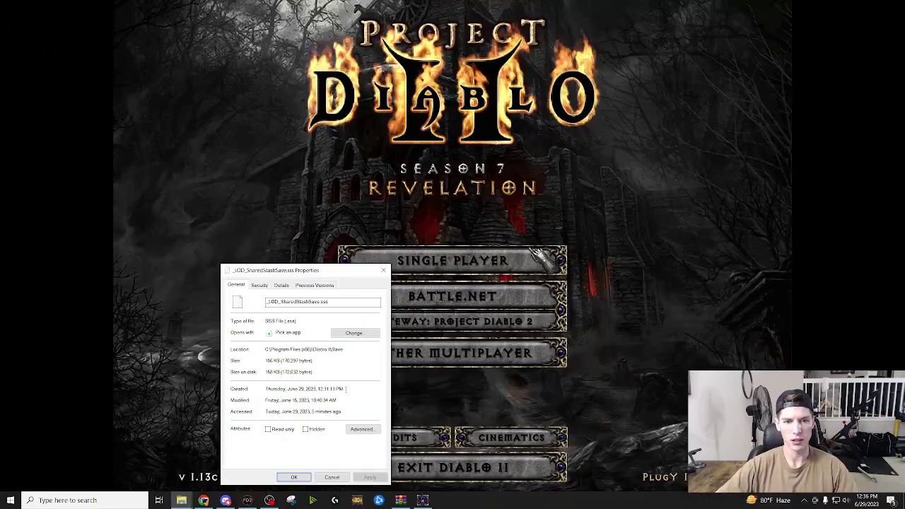
Extract _LOD_SharedStashSave.sss from the PD2-Singleplayer-main archive into the Save folder, replacing the existing file, and switch back to the game.
key("alt+Tab")
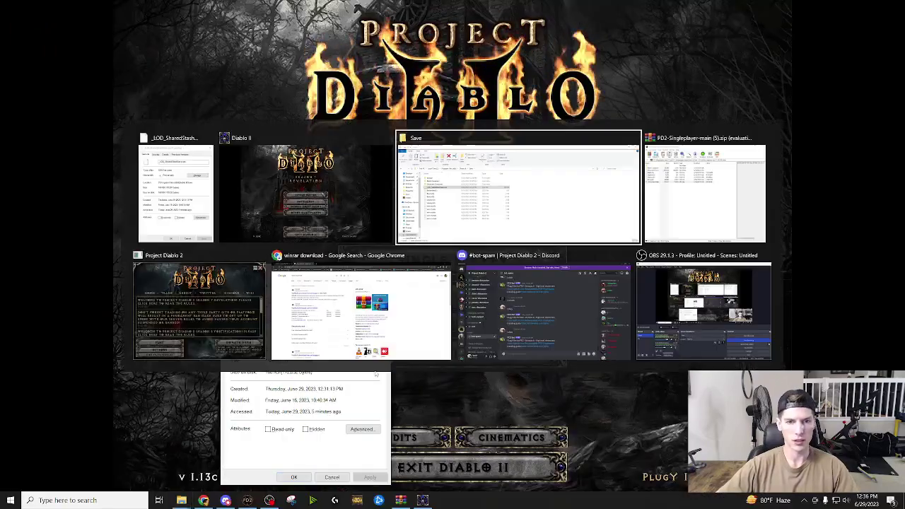
left_click(396, 498)
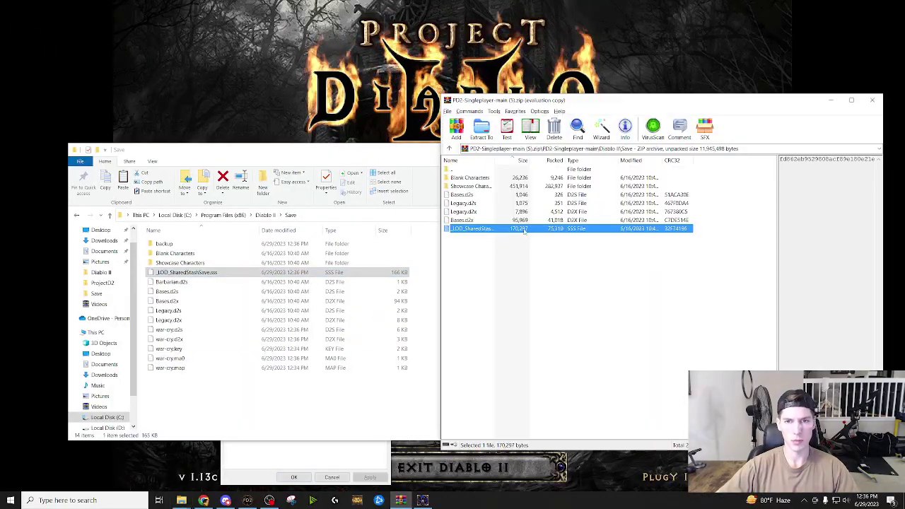
left_click_drag(307, 383, 308, 383)
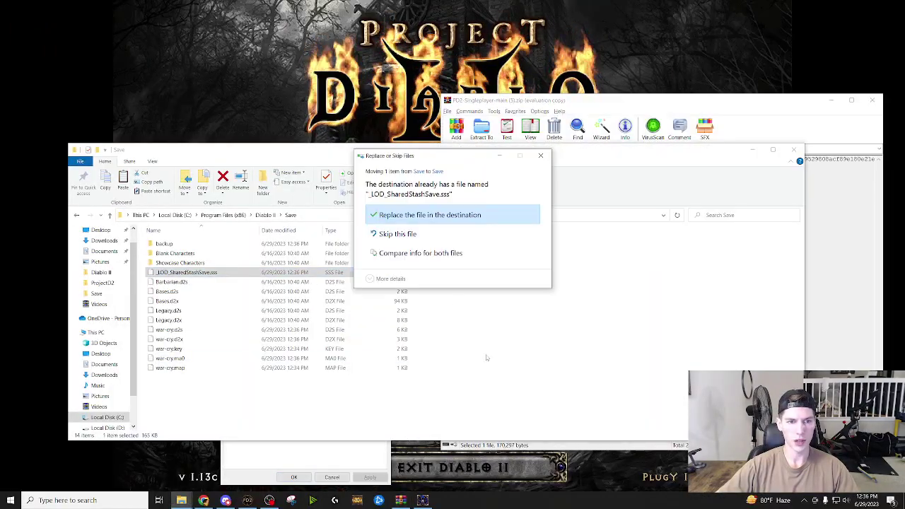
left_click(424, 216)
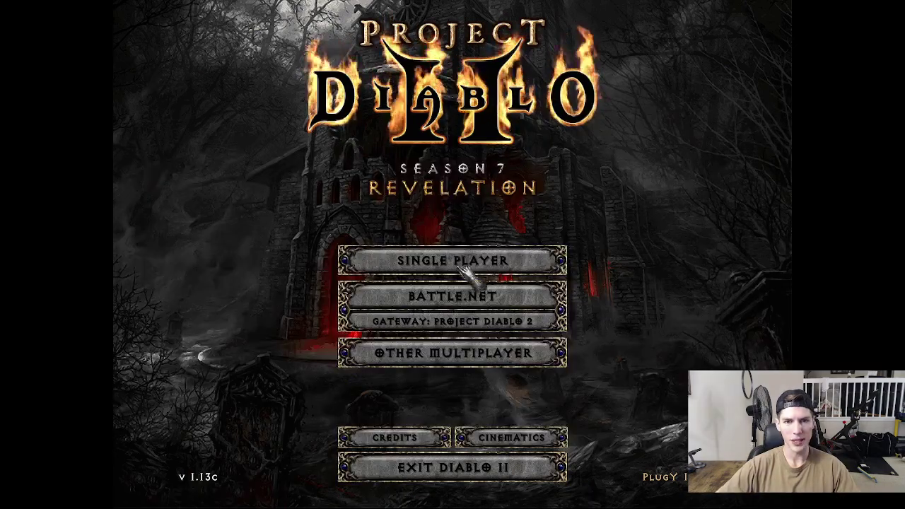
key("alt+Tab")
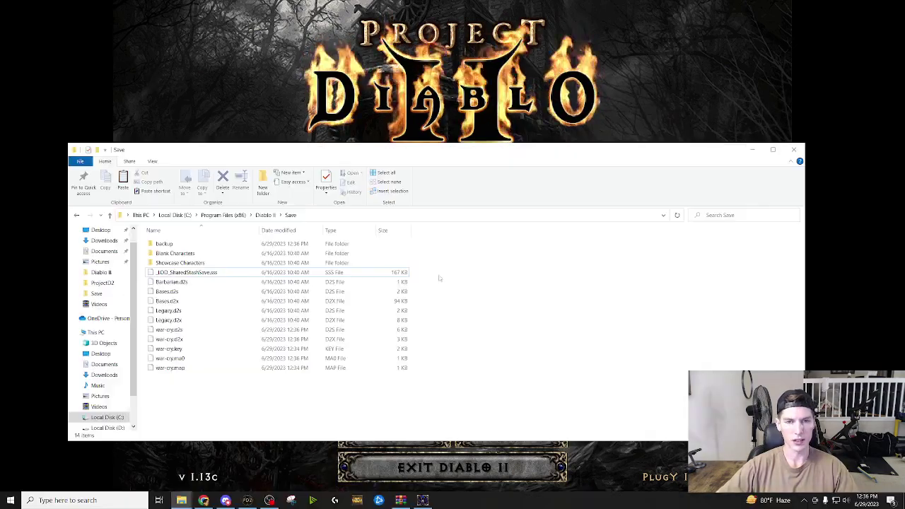
key("alt+Tab")
Load war-cry in single player on Hell difficulty, and check the Workstation page of the private stash.
left_click(441, 253)
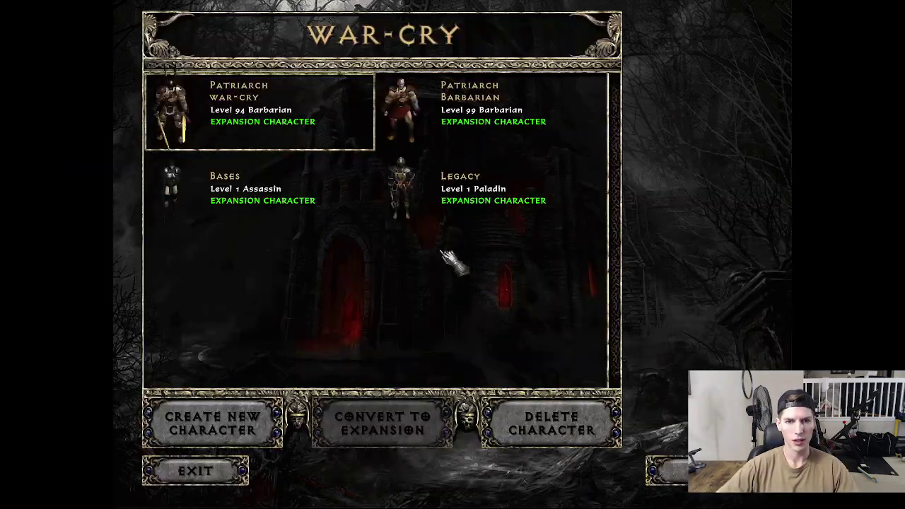
double_click(300, 138)
left_click(463, 305)
left_click(270, 172)
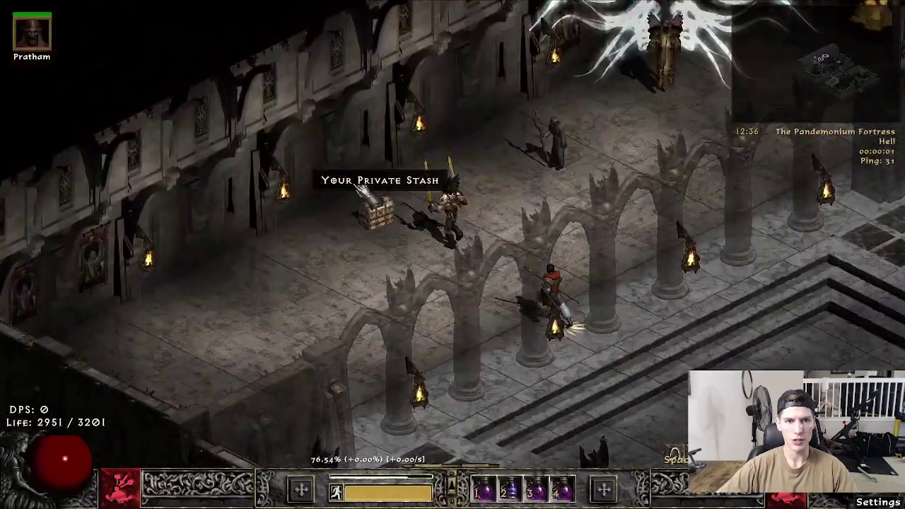
left_click(358, 190)
left_click(329, 24)
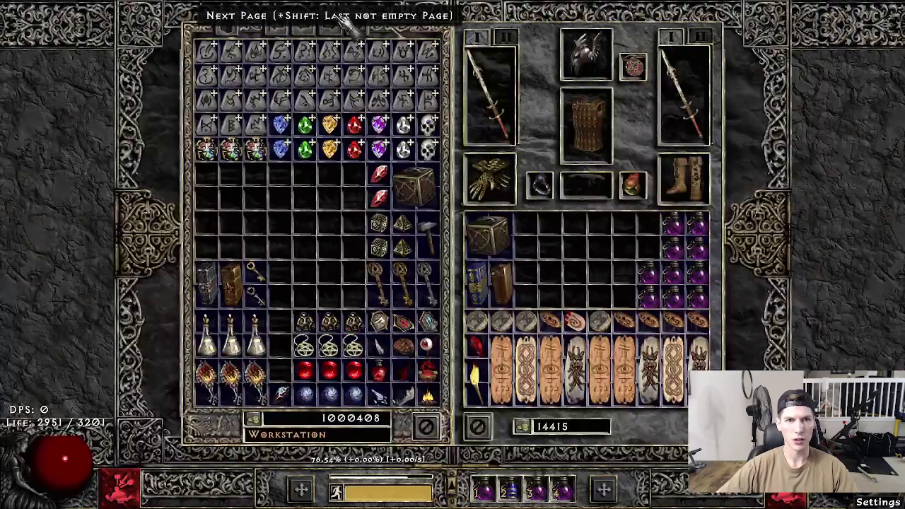
key("Escape")
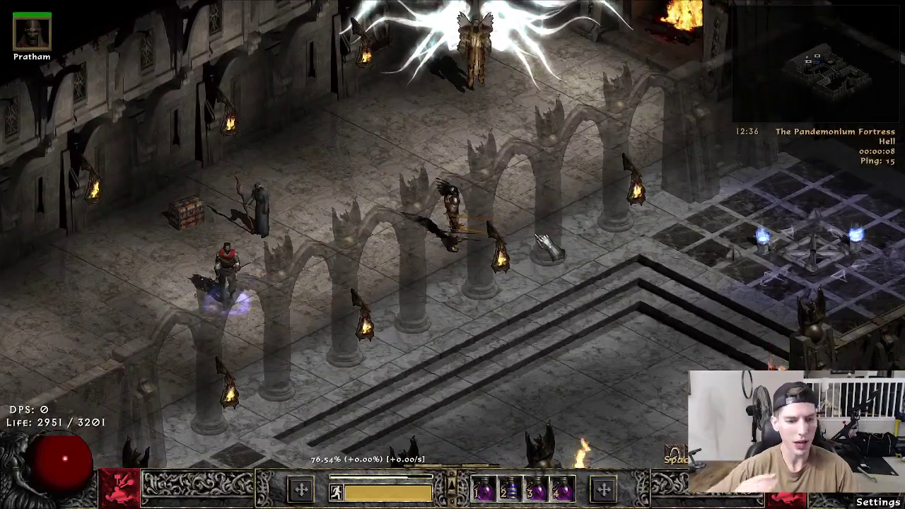
Walk to the waypoint in The Pandemonium Fortress, view its Act IV destinations, and save and exit the game.
left_click(566, 279)
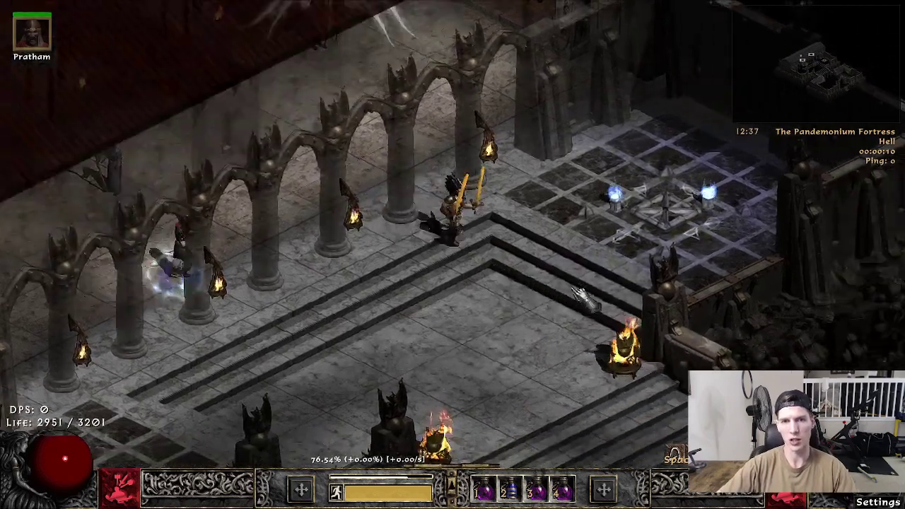
key("i")
key("i")
left_click(575, 309)
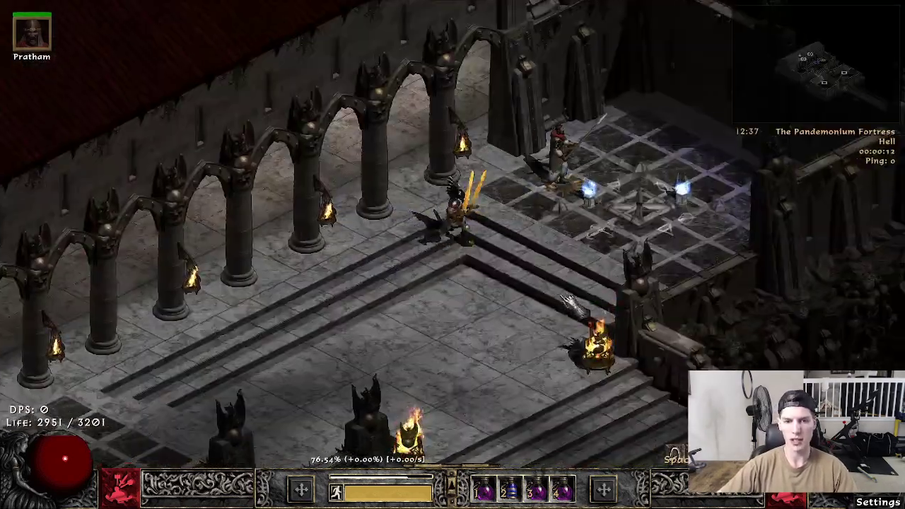
left_click(505, 152)
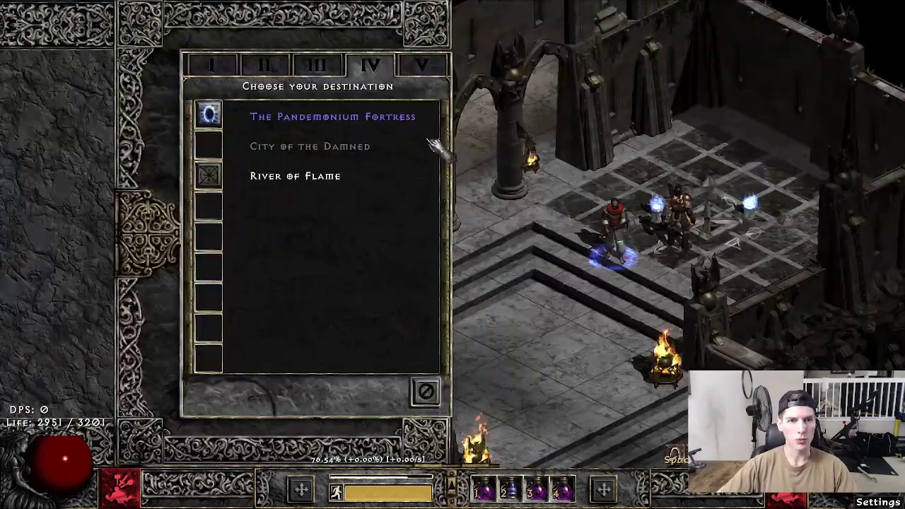
key("Escape")
key("Escape")
left_click(374, 235)
Switch to the Save folder and highlight the character files and _LOD_SharedStashSave.sss.
key("alt+Tab")
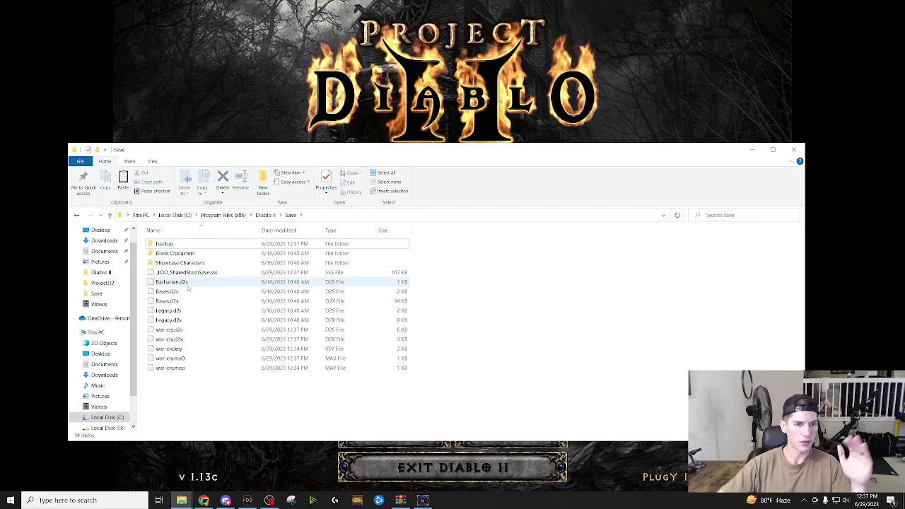
left_click_drag(191, 389, 183, 287)
left_click(210, 271)
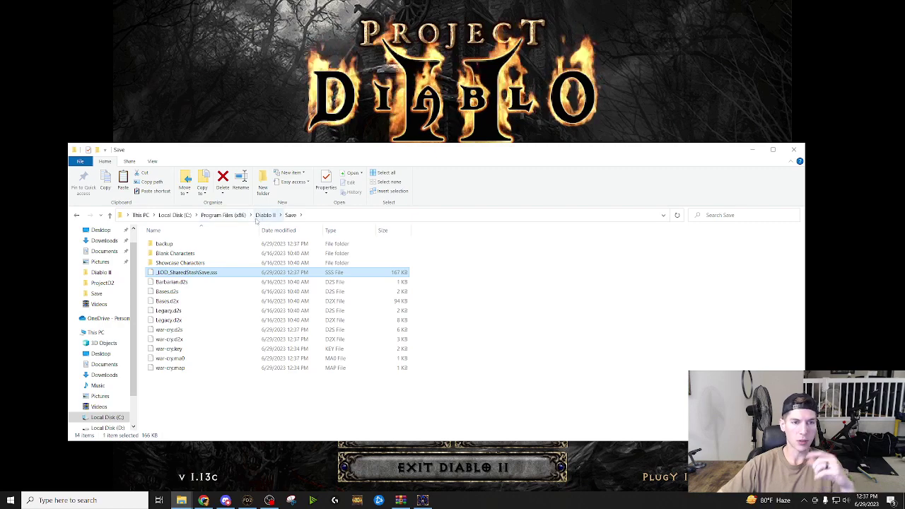
Look through the files of the ProjectD2 folder inside Diablo II, and return to the Save folder.
left_click(263, 215)
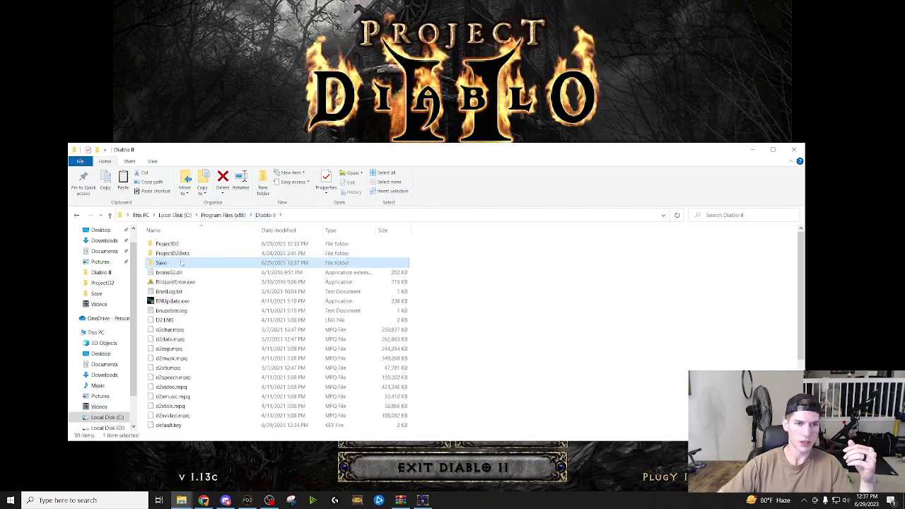
double_click(164, 243)
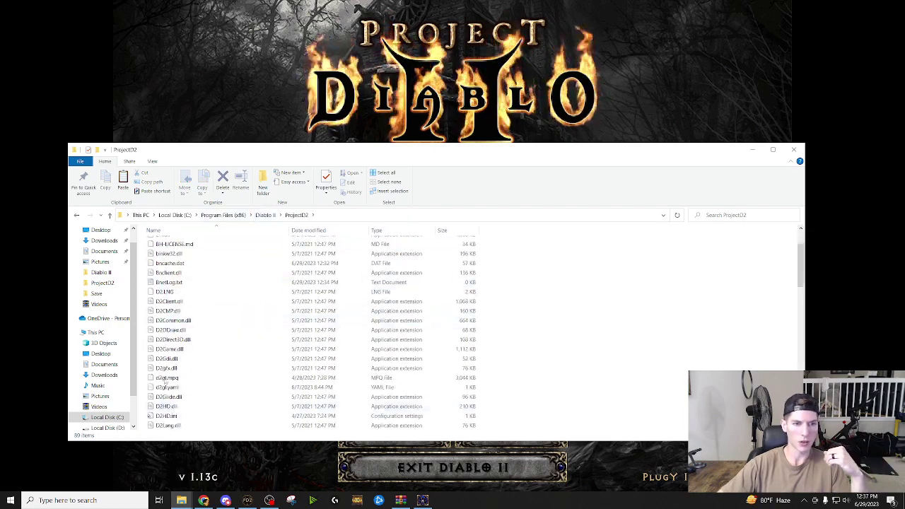
scroll(210, 285, "down", 15)
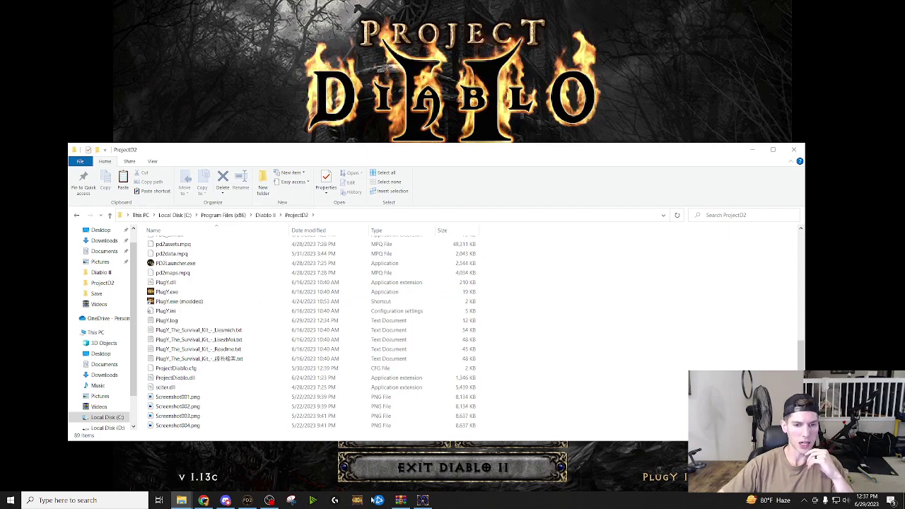
scroll(285, 265, "up", 15)
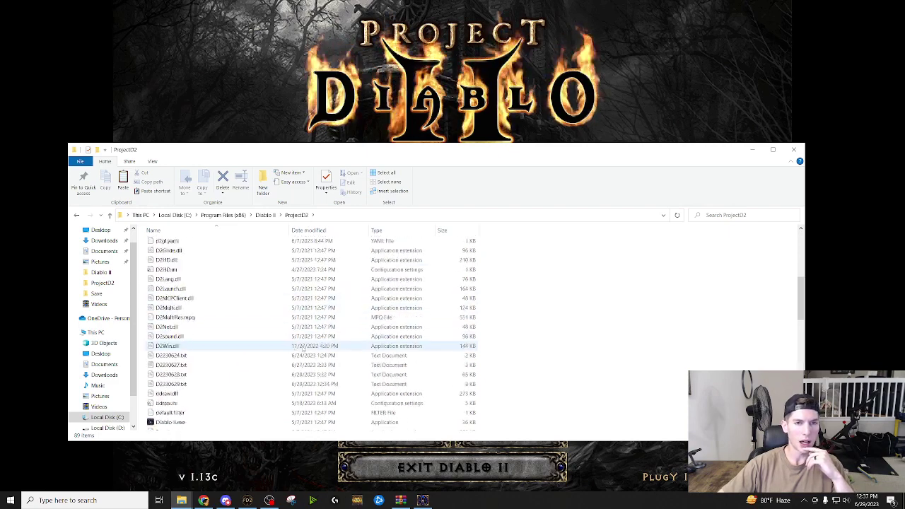
left_click(265, 217)
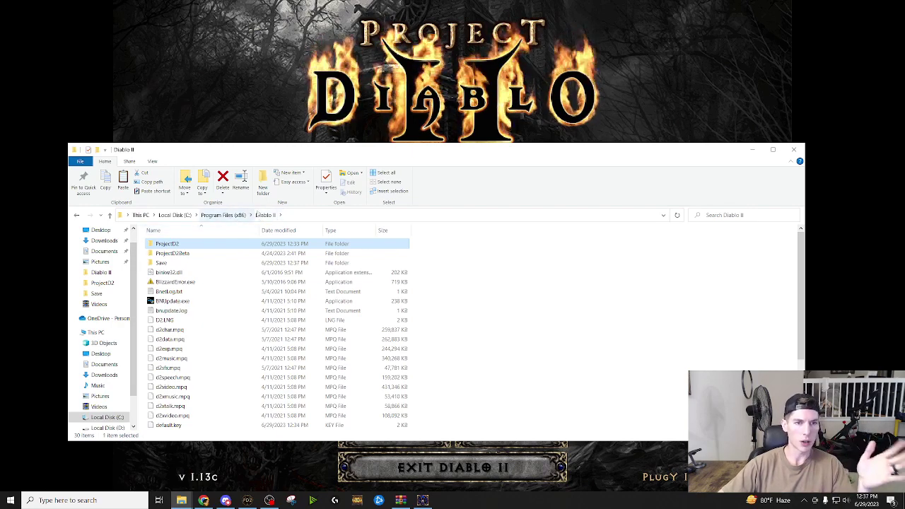
double_click(185, 262)
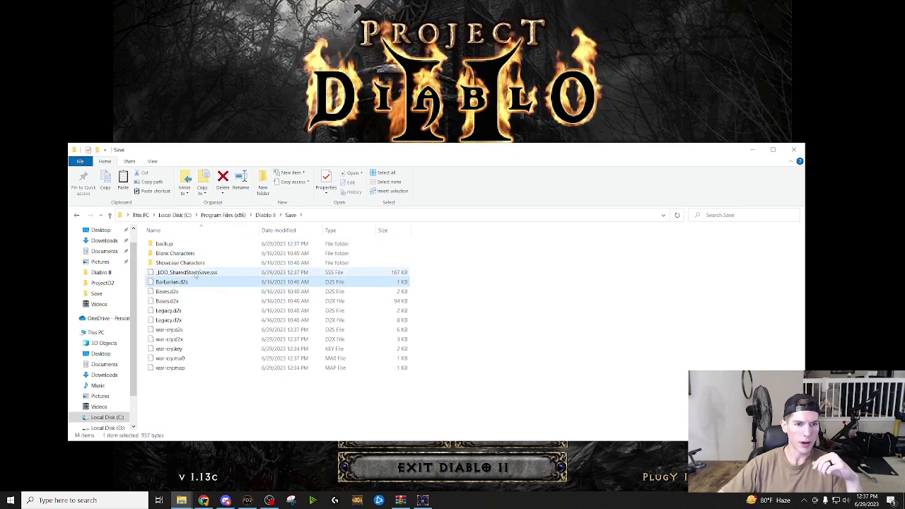
left_click(423, 319)
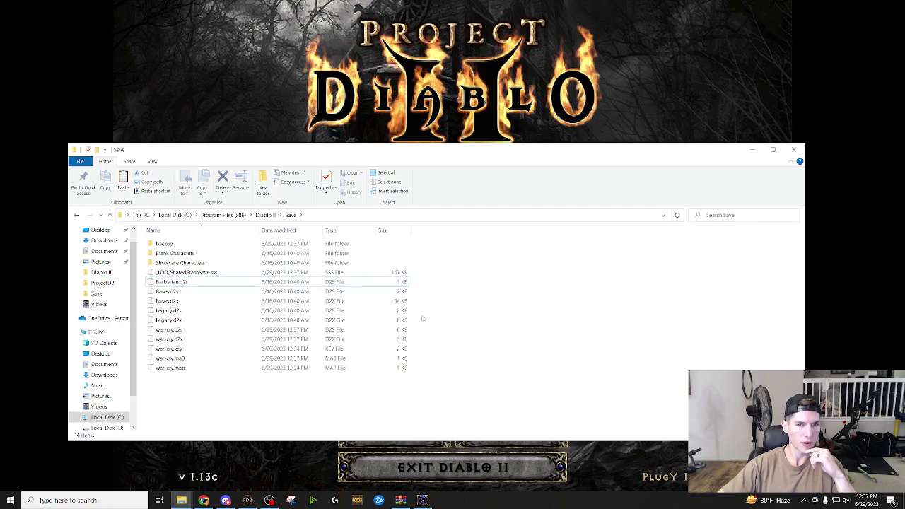
Compress the five war-cry character files into war-cry.rar.
left_click_drag(431, 370, 258, 332)
right_click(255, 337)
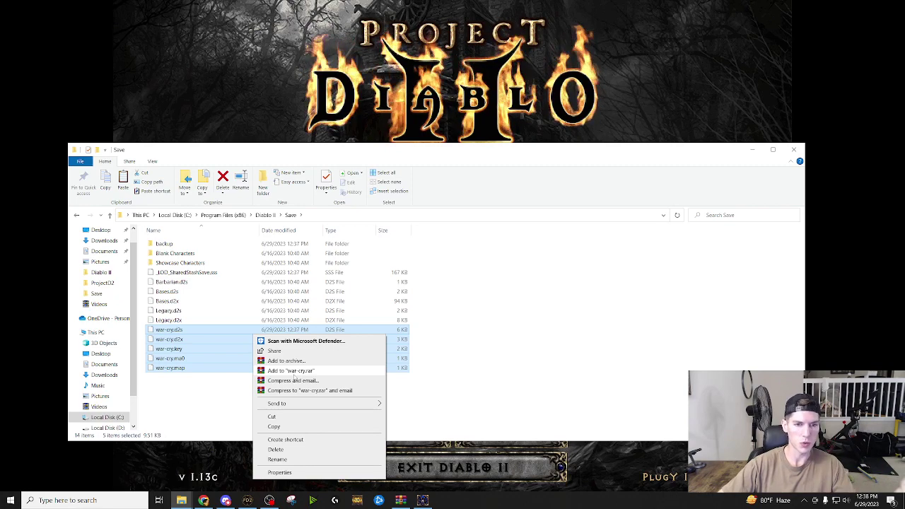
left_click(293, 371)
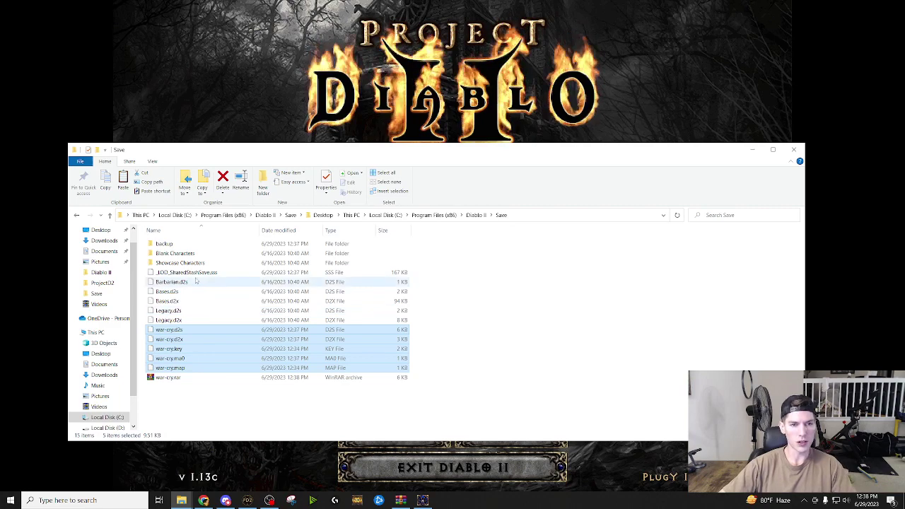
Compress the war-cry character files together with _LOD_SharedStashSave.sss into Save.rar.
left_click(196, 276, "ctrl")
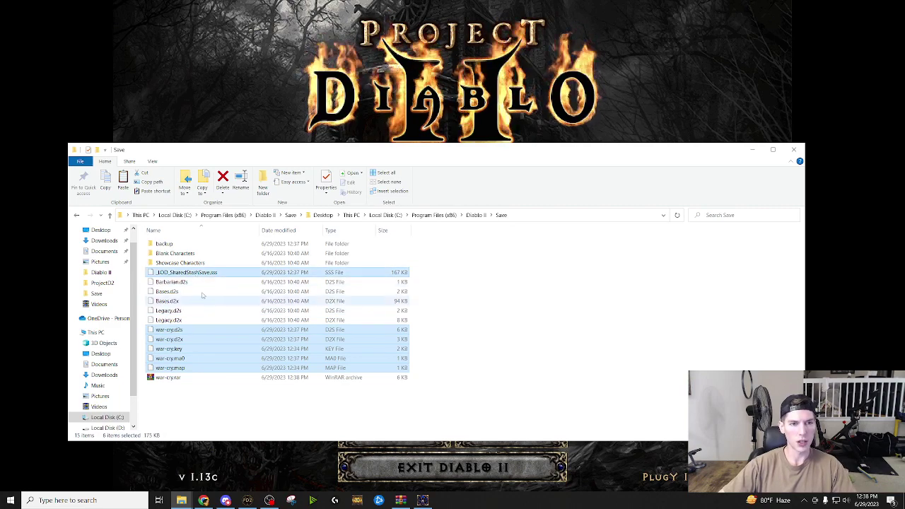
right_click(222, 348)
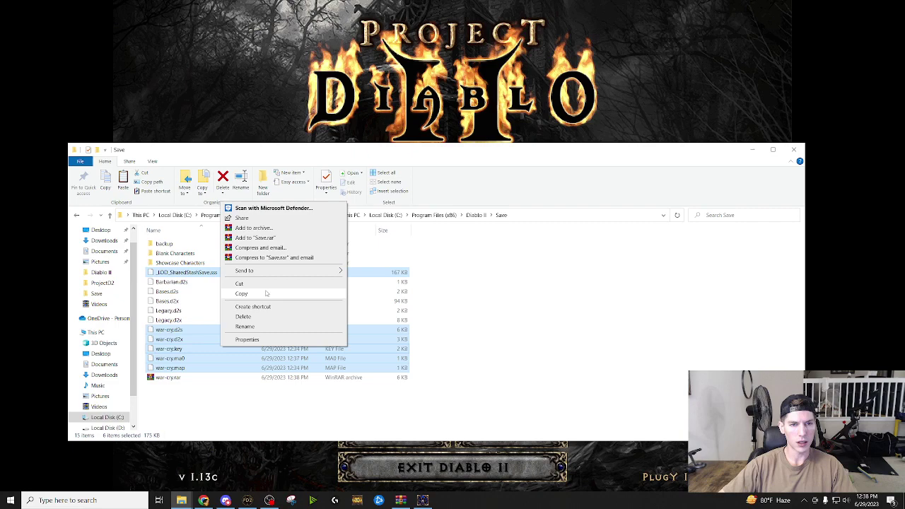
left_click(254, 237)
Open Save.rar to examine the files it contains, and close the archive.
double_click(181, 329)
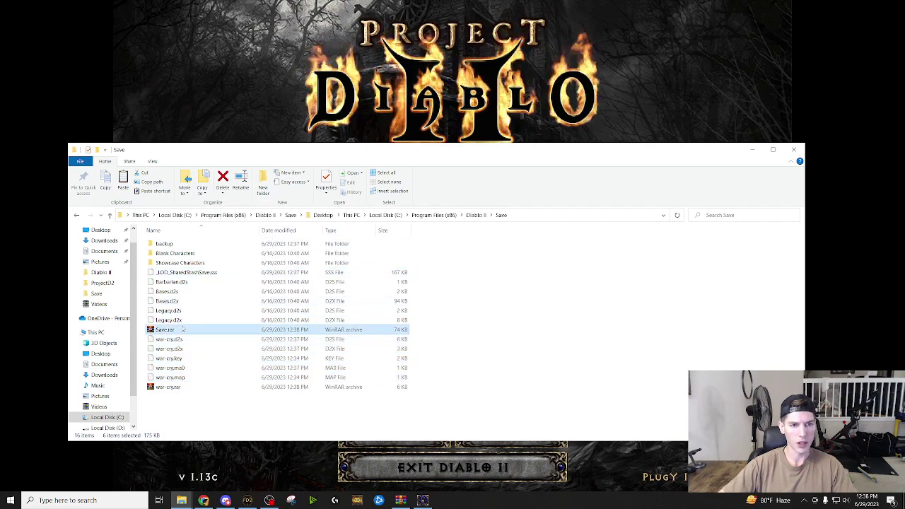
left_click_drag(487, 255, 483, 187)
left_click(723, 240)
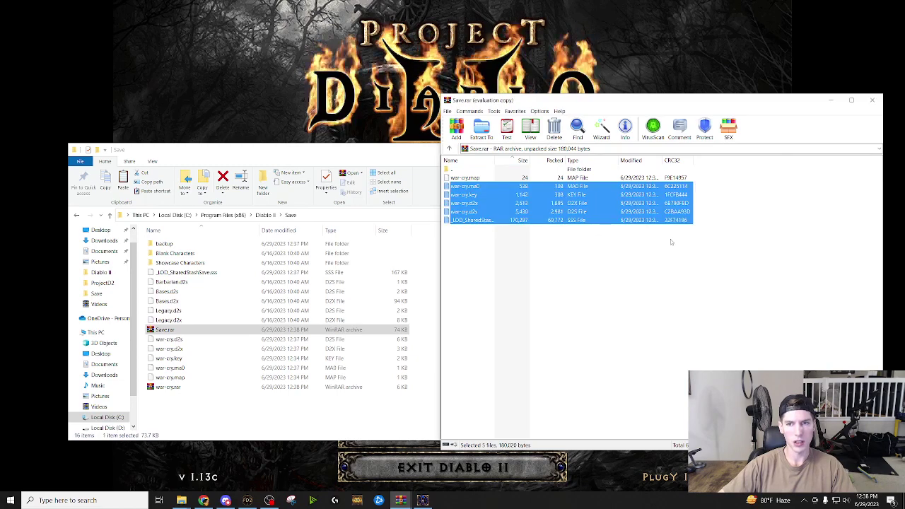
left_click(671, 238)
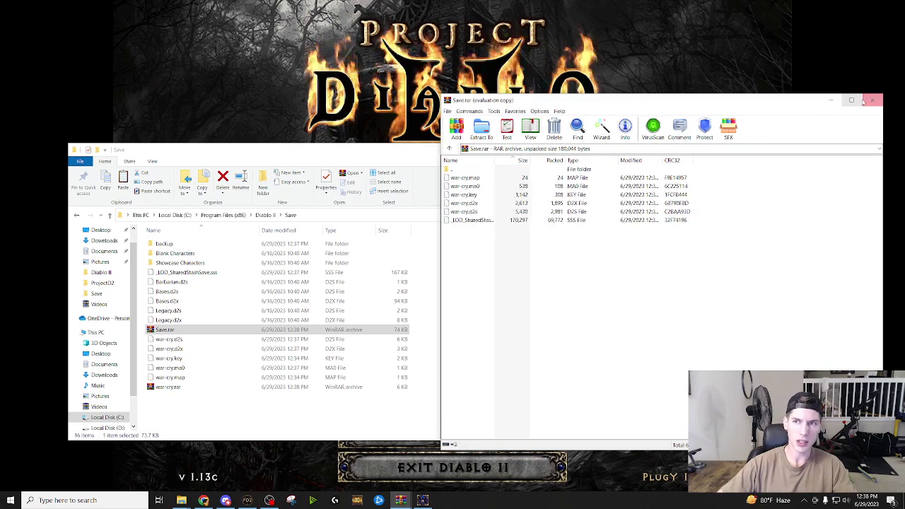
left_click(871, 100)
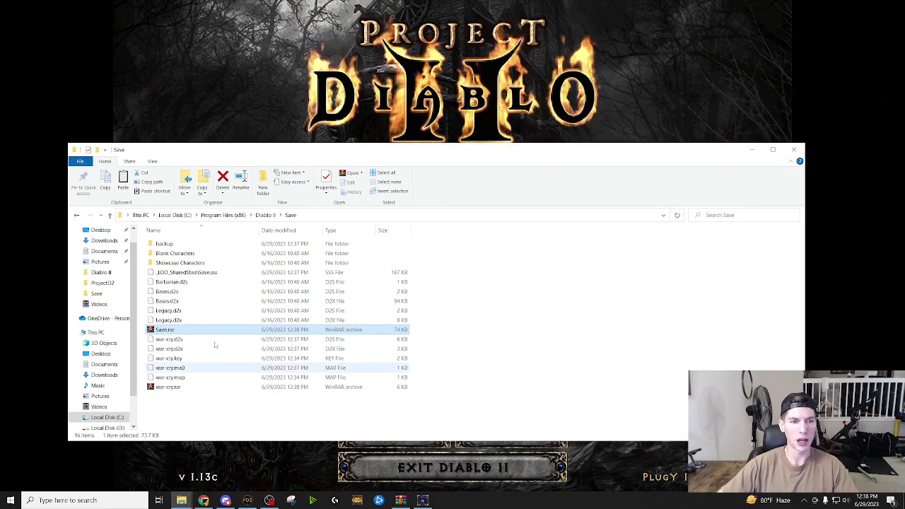
Delete Save.rar, war-cry.rar and the five war-cry character files from the Save folder, and return to the game.
key("Delete")
left_click(191, 383)
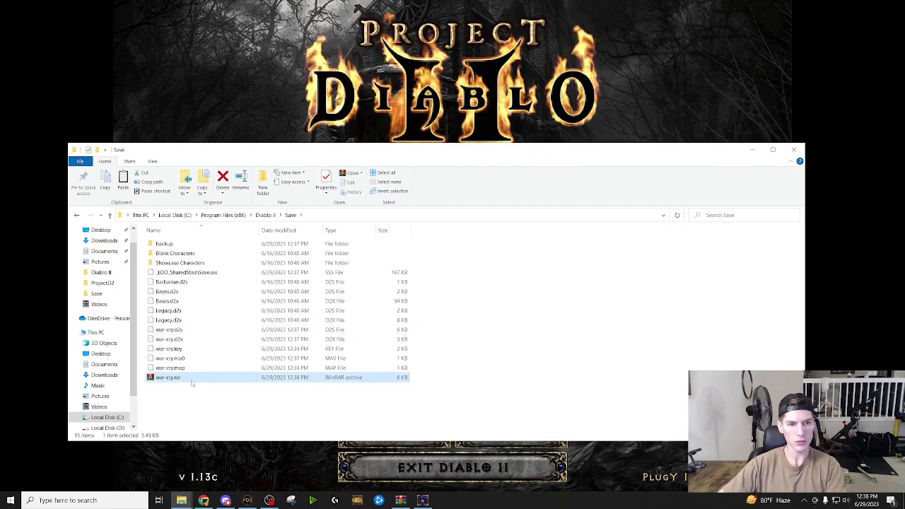
key("Delete")
left_click_drag(208, 382, 194, 330)
key("Delete")
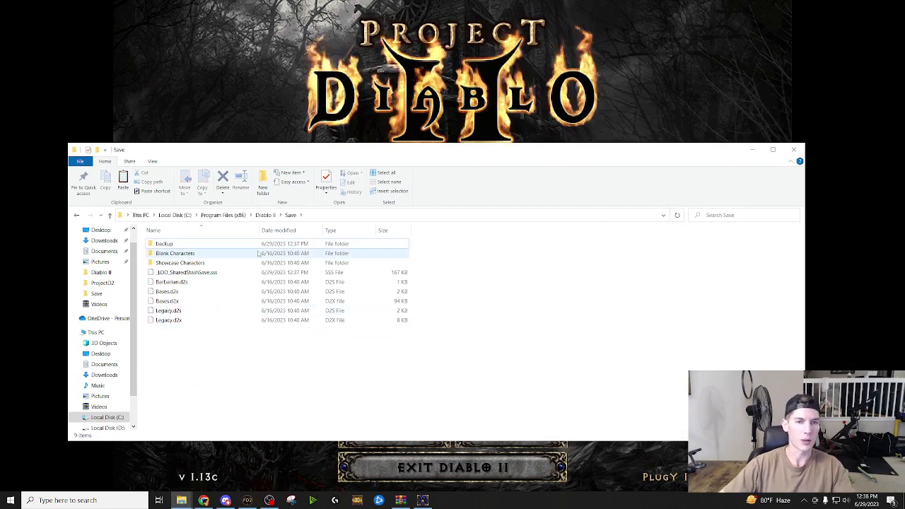
left_click(302, 72)
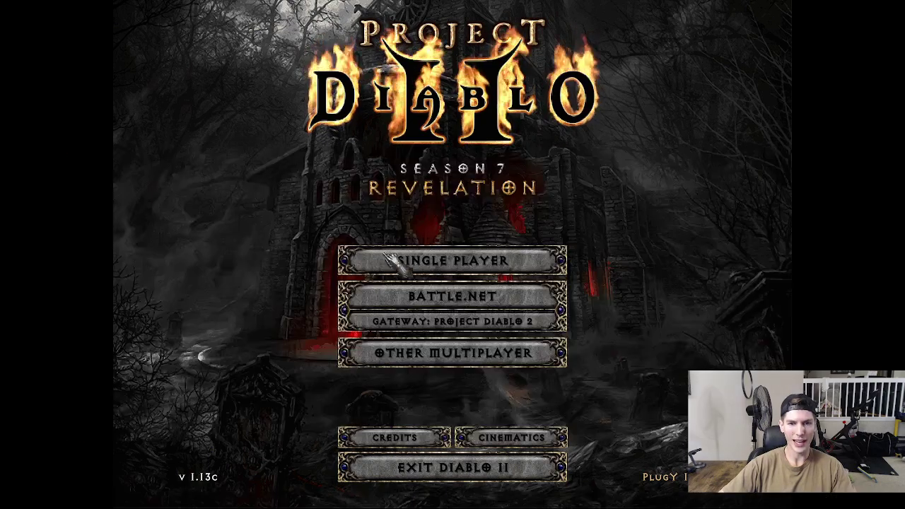